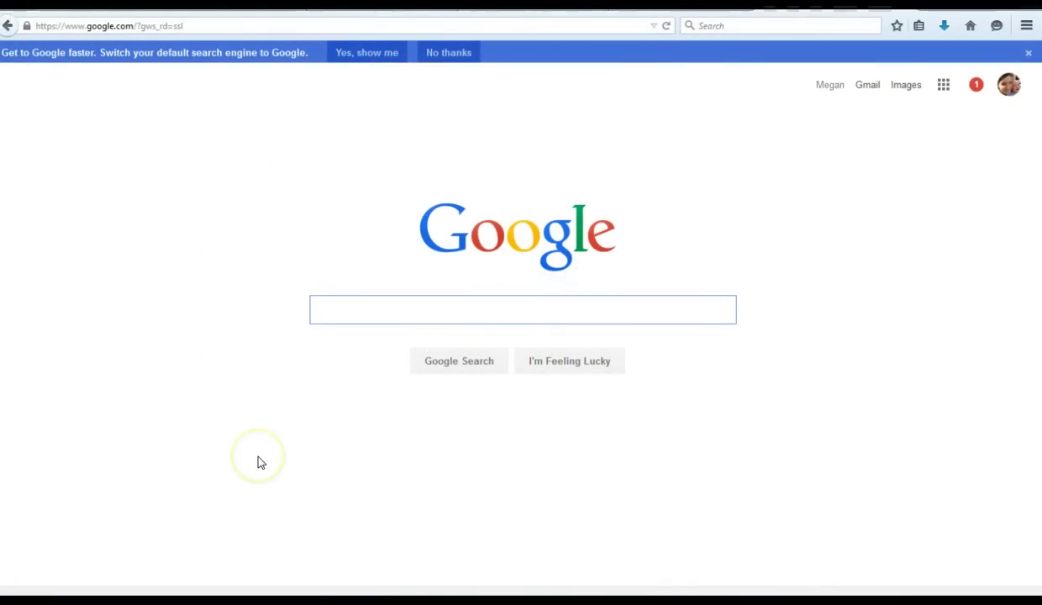
Search Google for "yoga" and limit the results to books.
text(yoga)
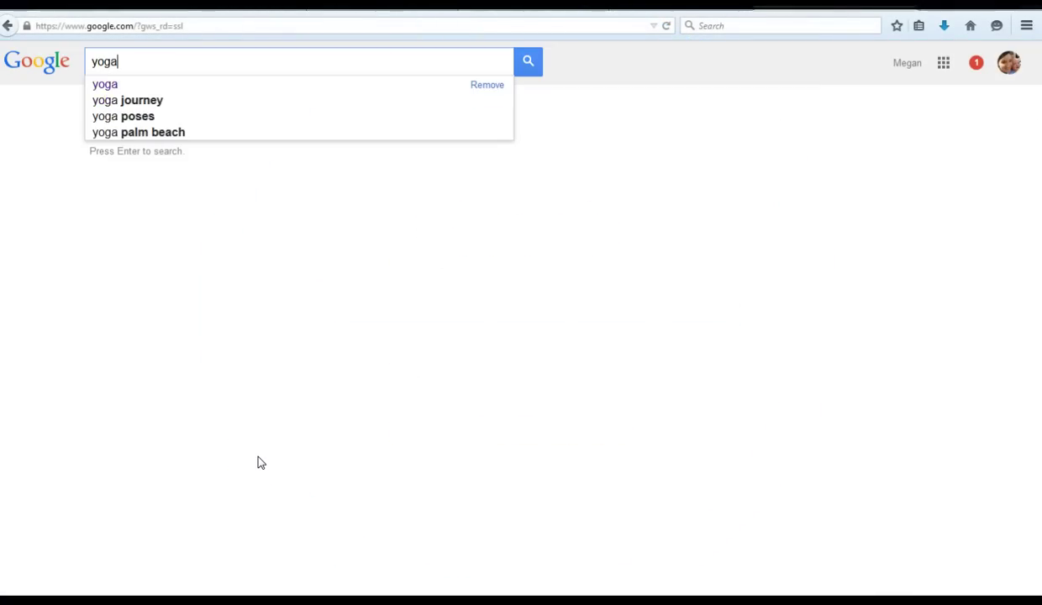
key(Return)
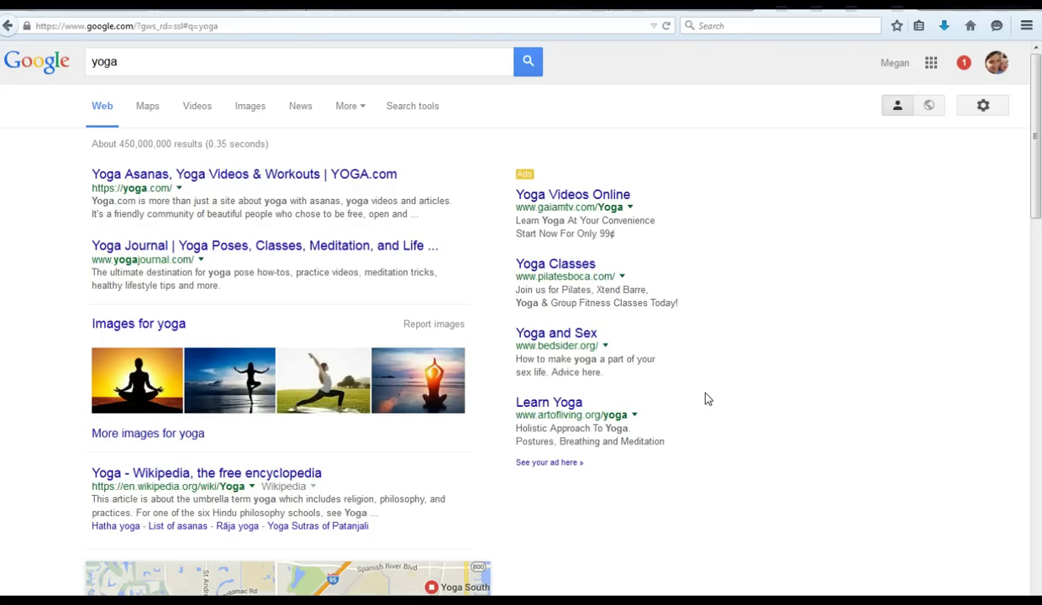
click(362, 110)
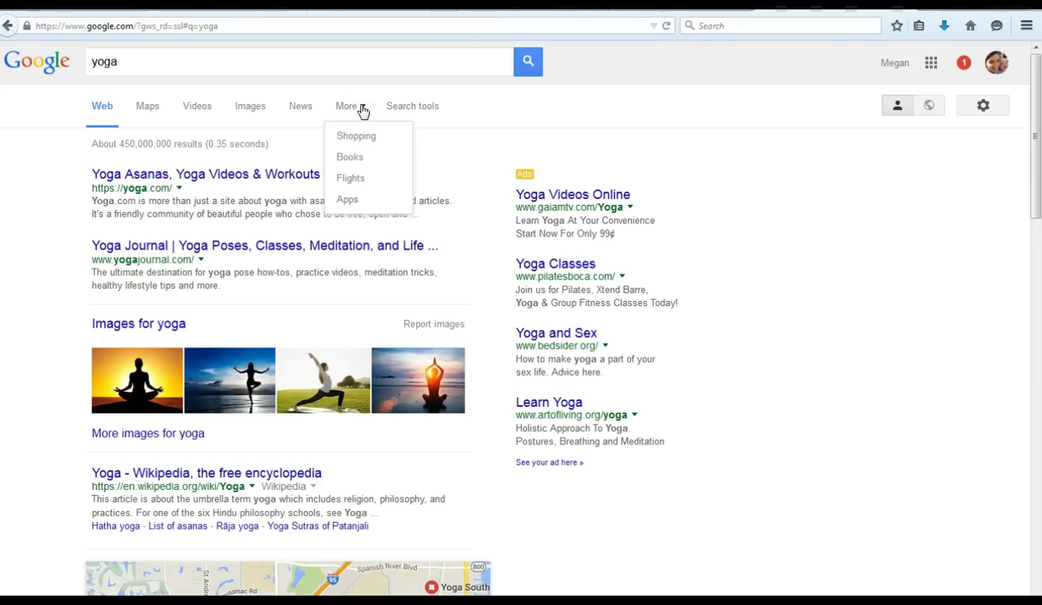
click(362, 164)
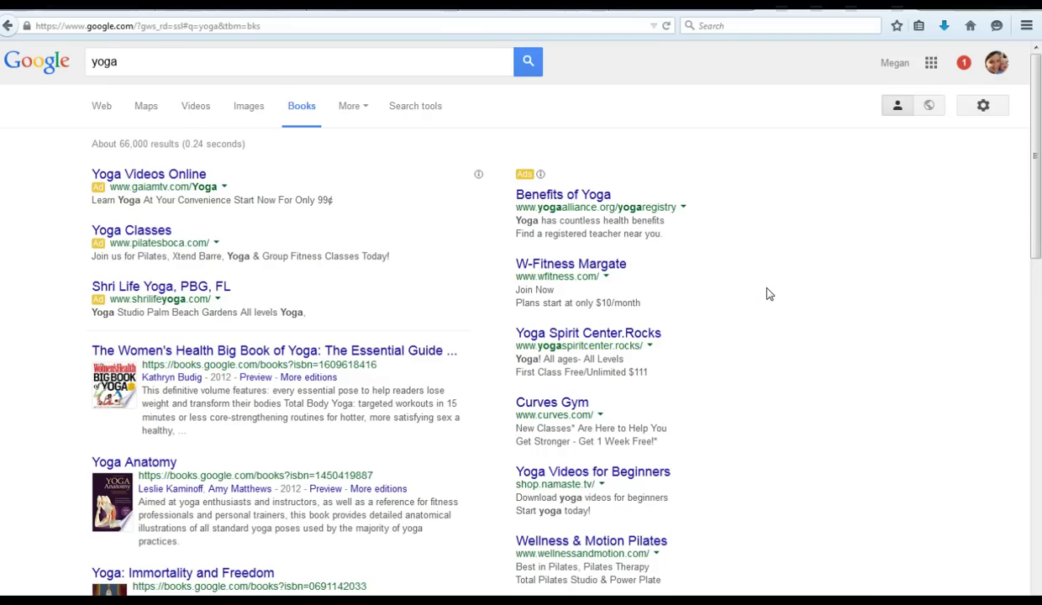
Browse the yoga book results and open the preview of The Complete Illustrated Book of Yoga.
scroll(768, 292, down, 3)
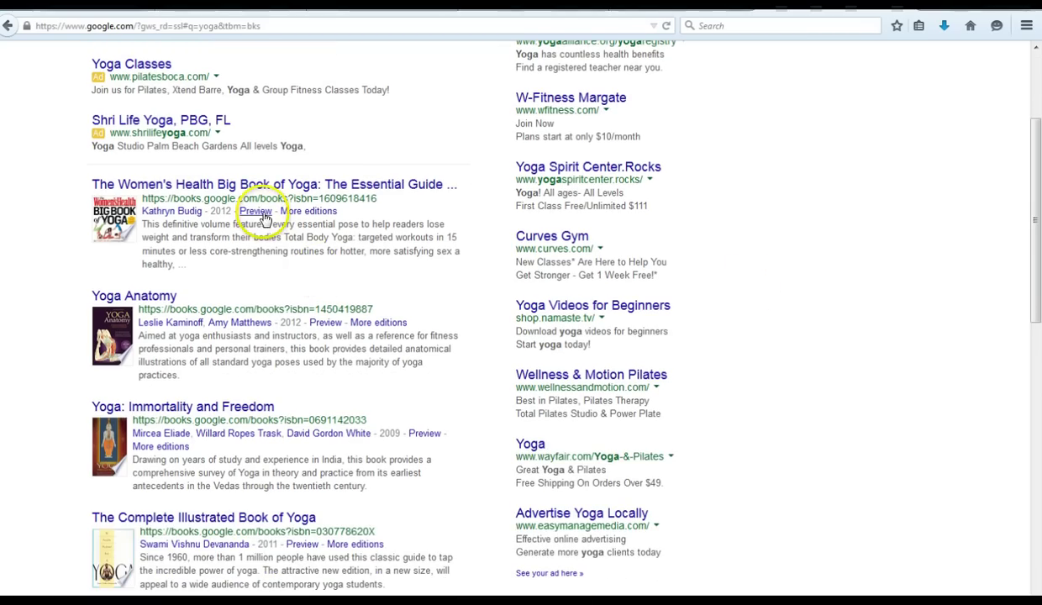
scroll(347, 420, down, 5)
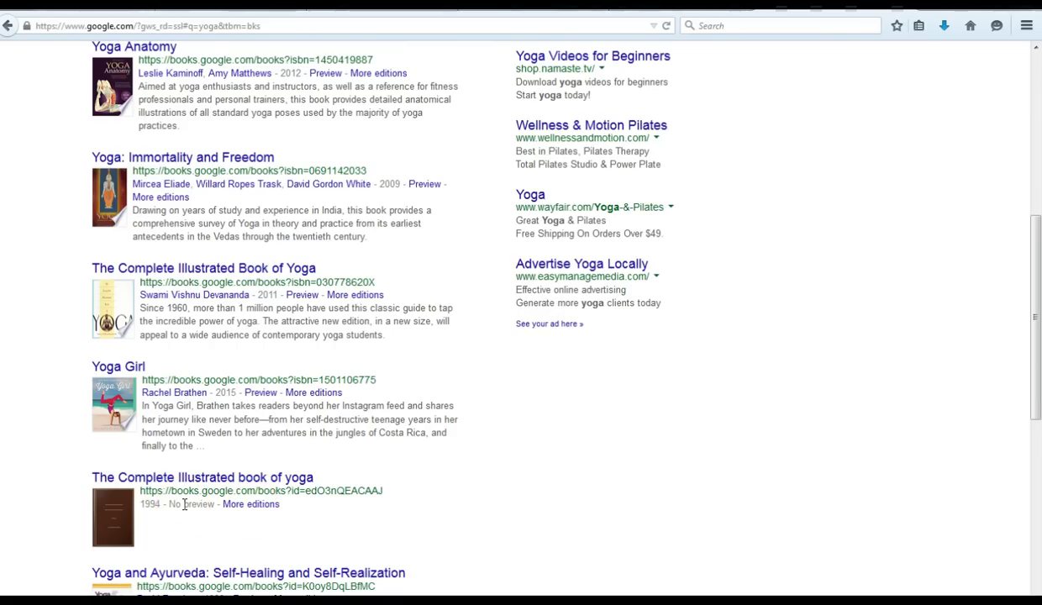
click(259, 393)
click(262, 380)
click(261, 373)
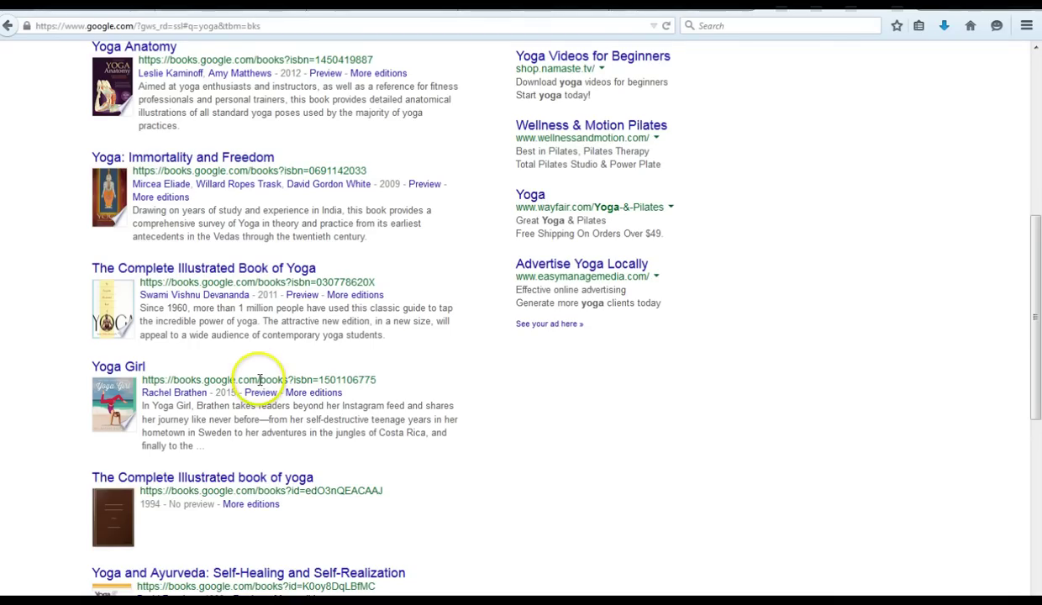
click(277, 271)
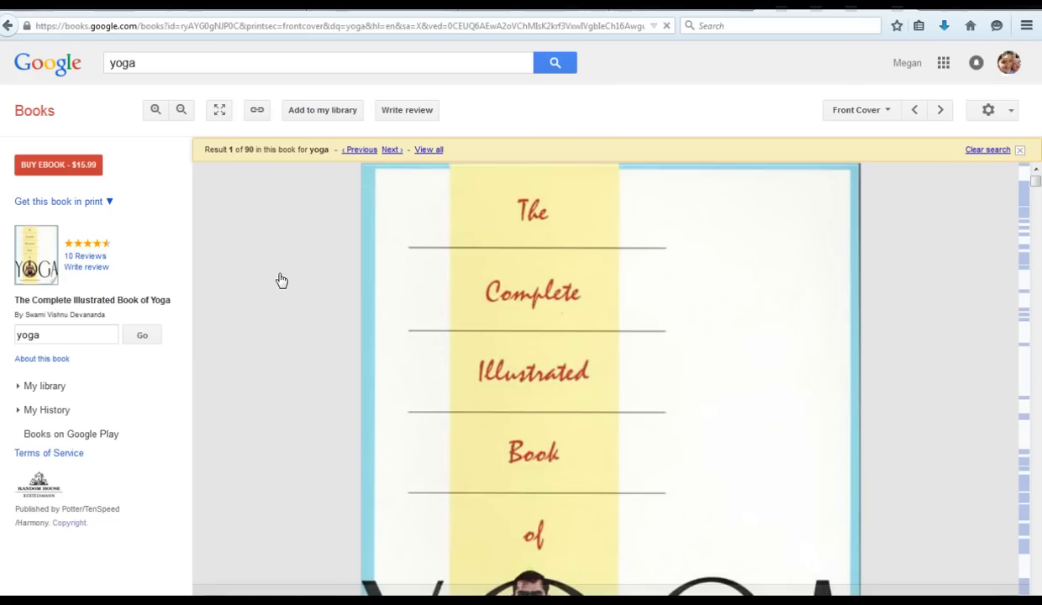
Skim the book preview from the front cover past the contents to the preface to the 1988 edition.
click(500, 384)
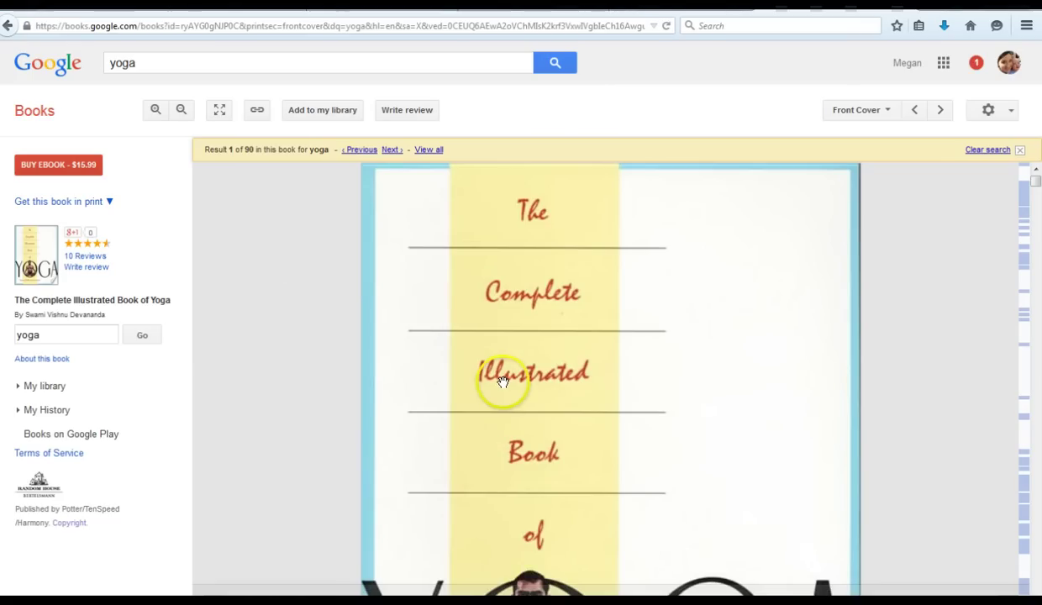
scroll(504, 382, down, 6)
scroll(510, 405, down, 15)
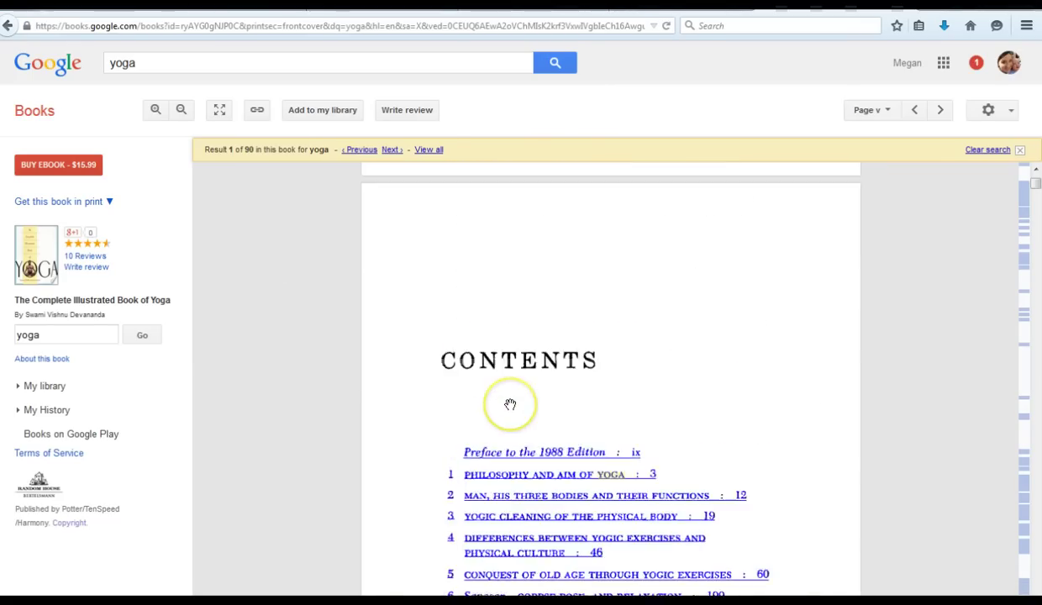
scroll(510, 403, down, 10)
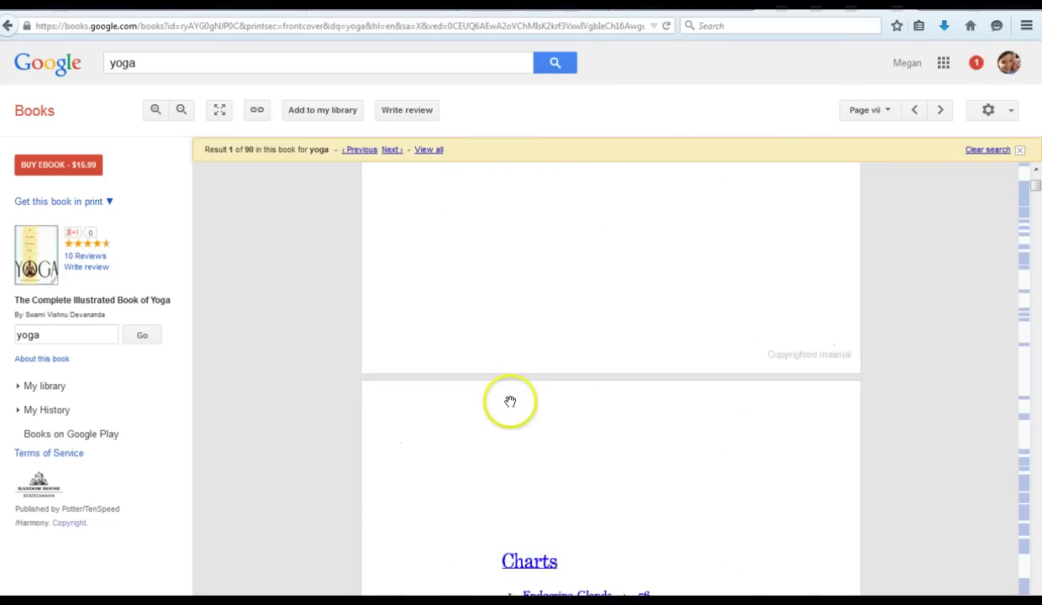
scroll(506, 392, down, 8)
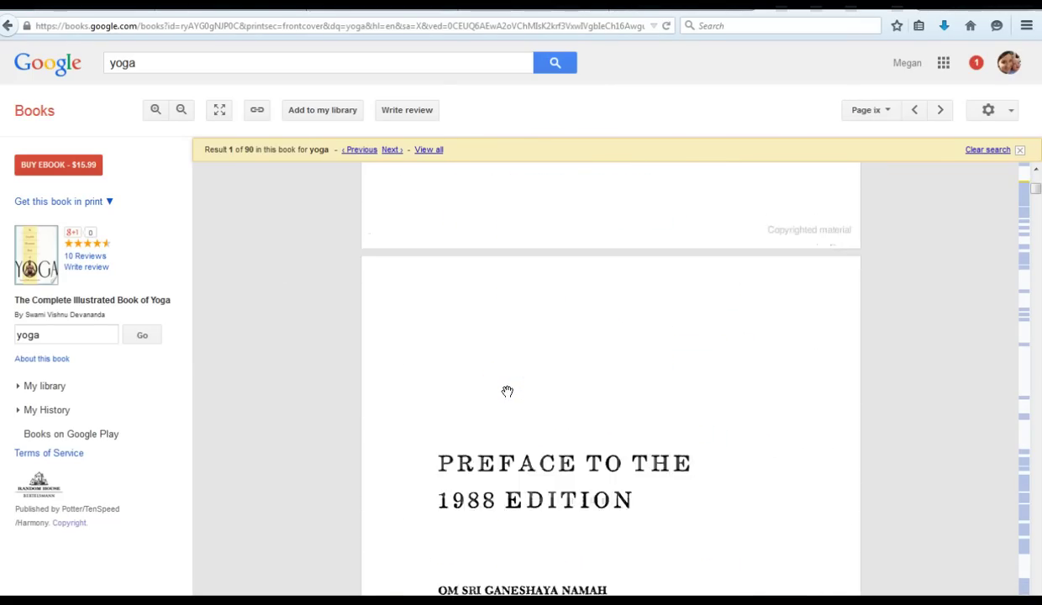
scroll(508, 392, up, 2)
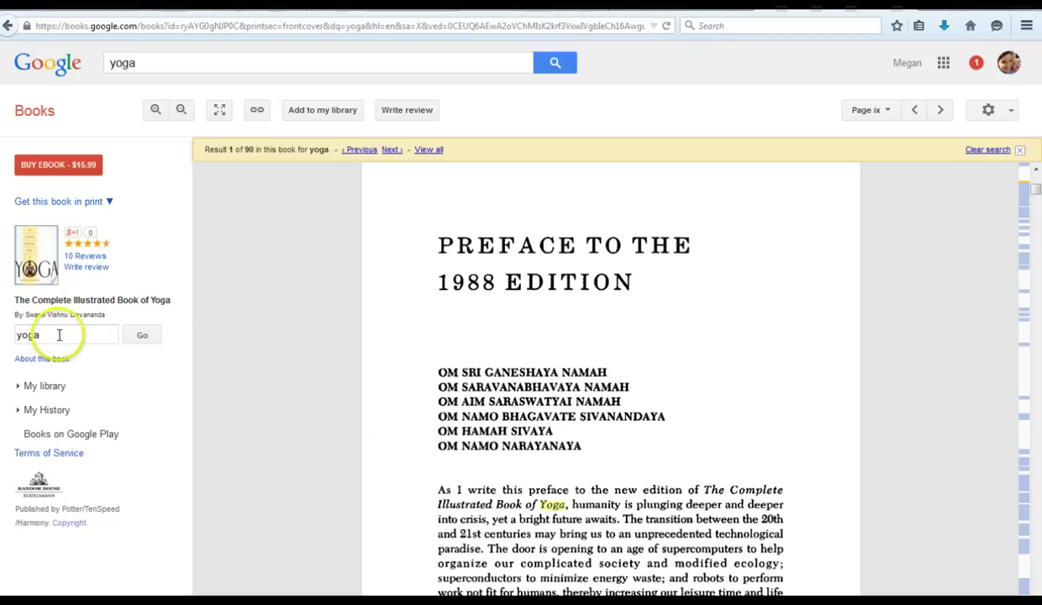
Replace the search term within this book with "breathing" and run the search.
key(BackSpace)
key(BackSpace)
key(BackSpace)
key(BackSpace)
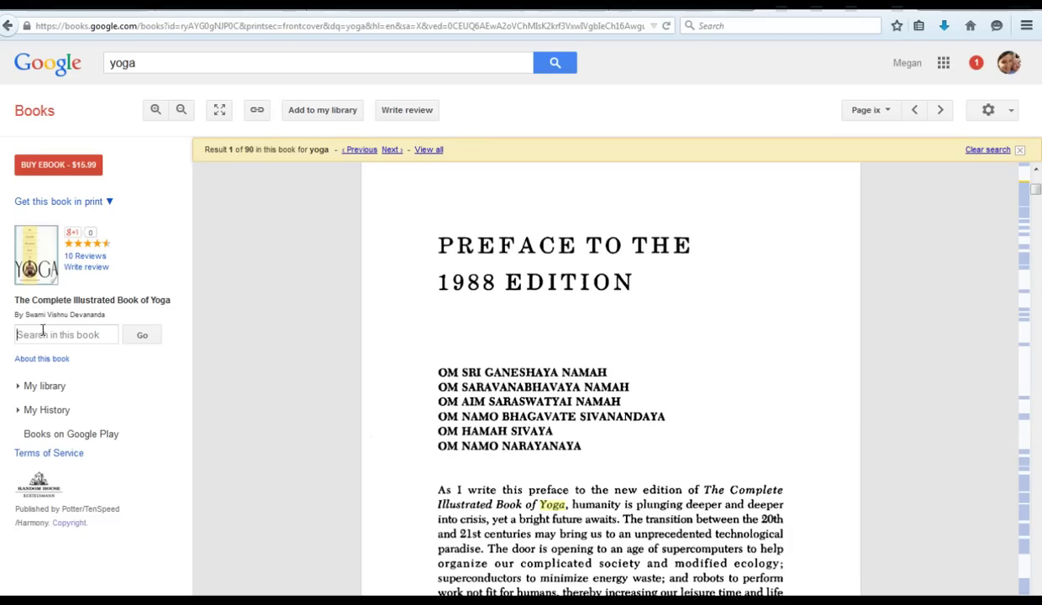
text(bre)
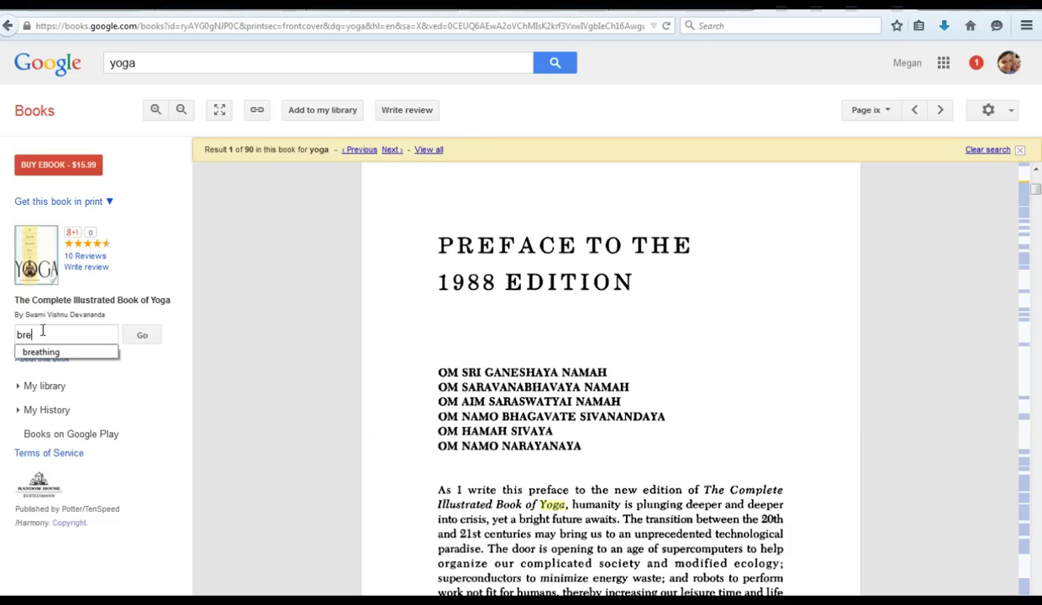
text(athing)
click(143, 335)
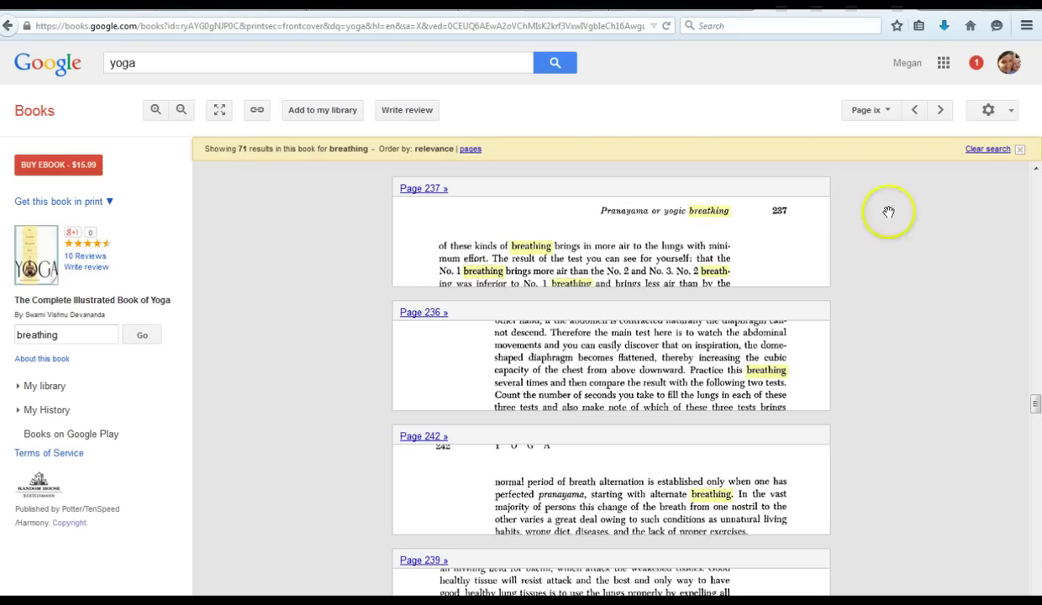
Look through the breathing matches, open the one on page 237 and read down the page.
scroll(513, 337, down, 3)
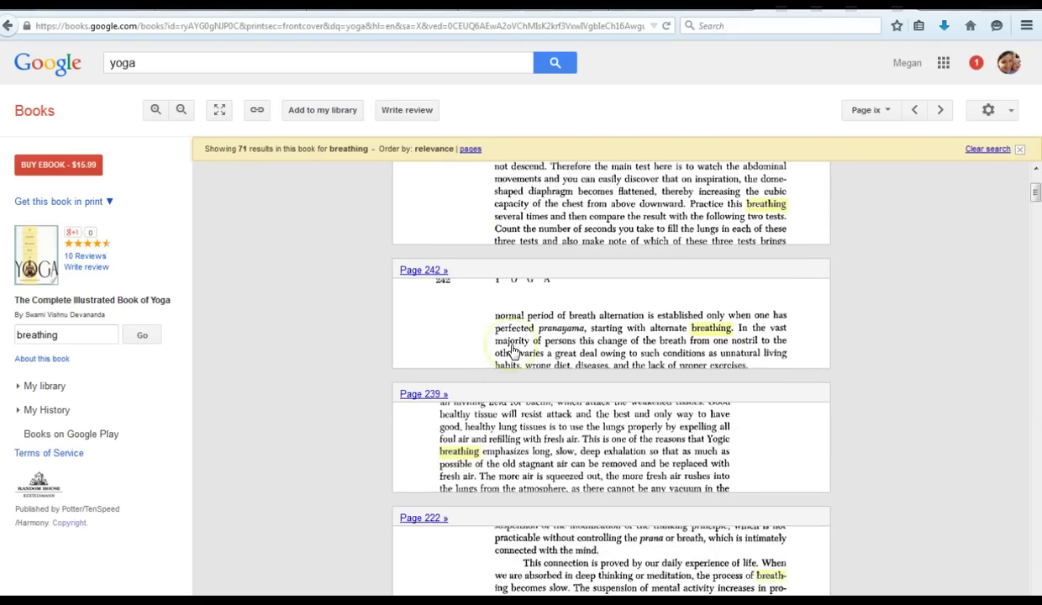
scroll(513, 351, down, 8)
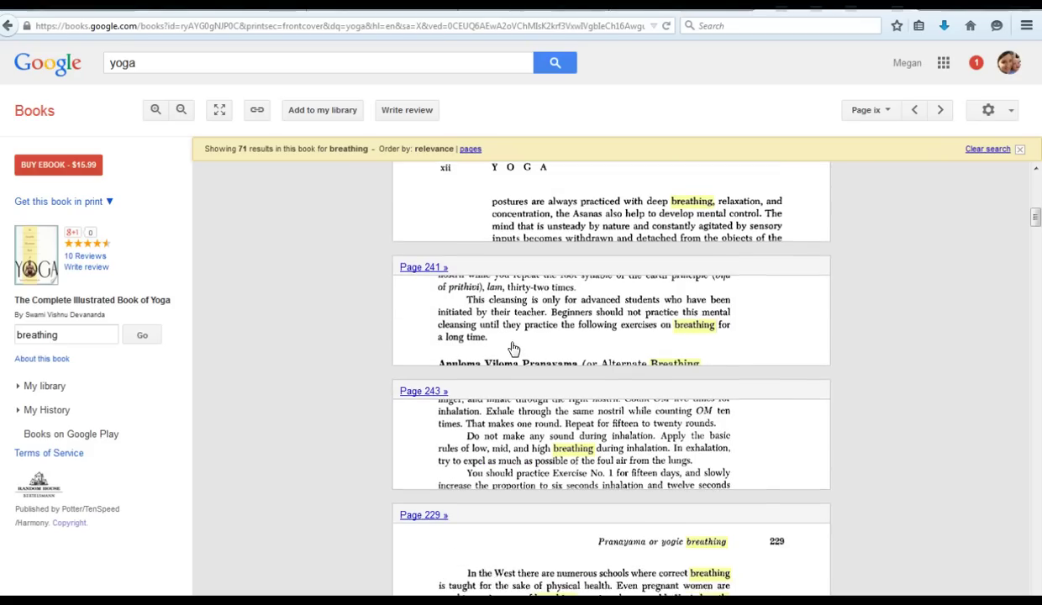
scroll(513, 348, down, 4)
scroll(514, 348, up, 4)
scroll(513, 348, up, 10)
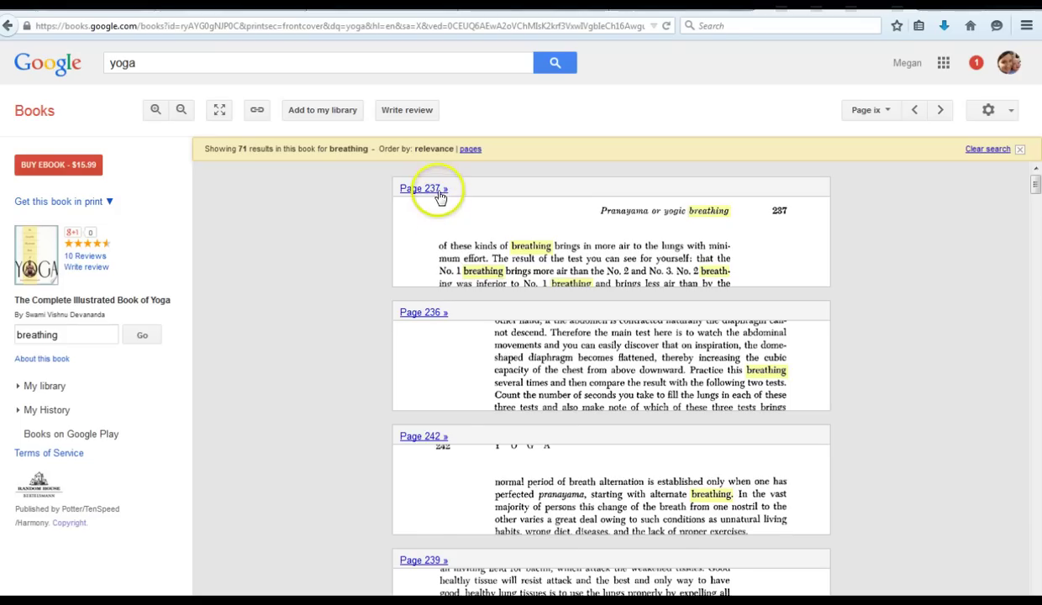
click(437, 190)
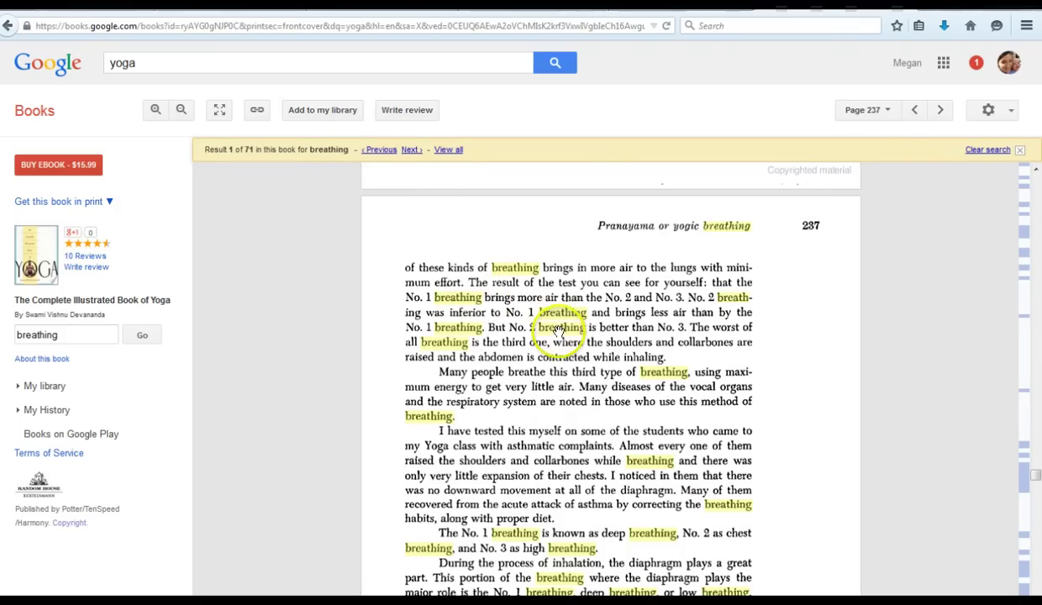
scroll(672, 483, down, 3)
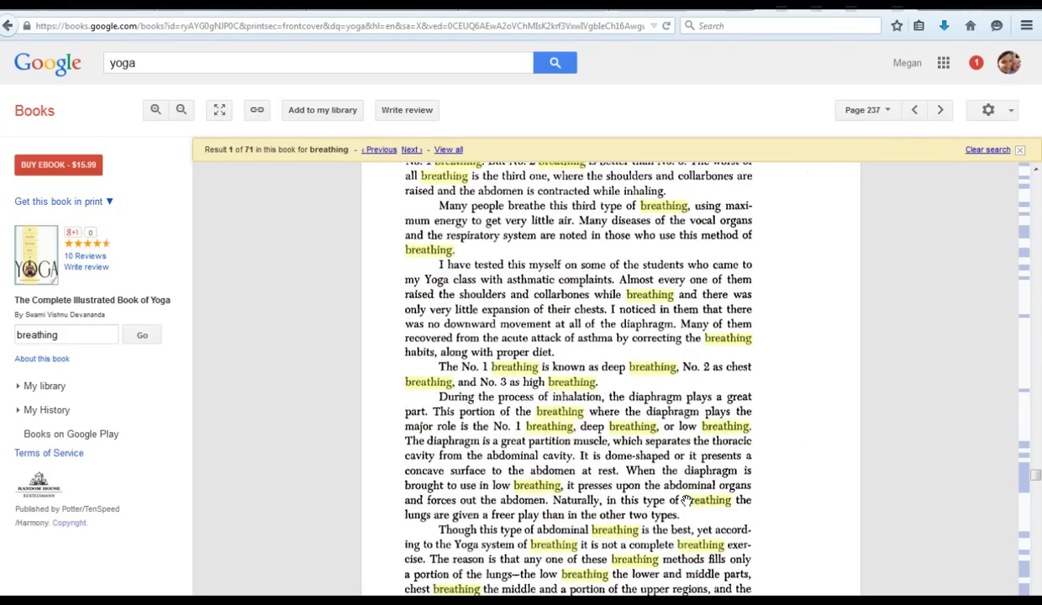
scroll(686, 500, down, 2)
Return to the full list of matches in the book and open the one on page 239.
click(448, 149)
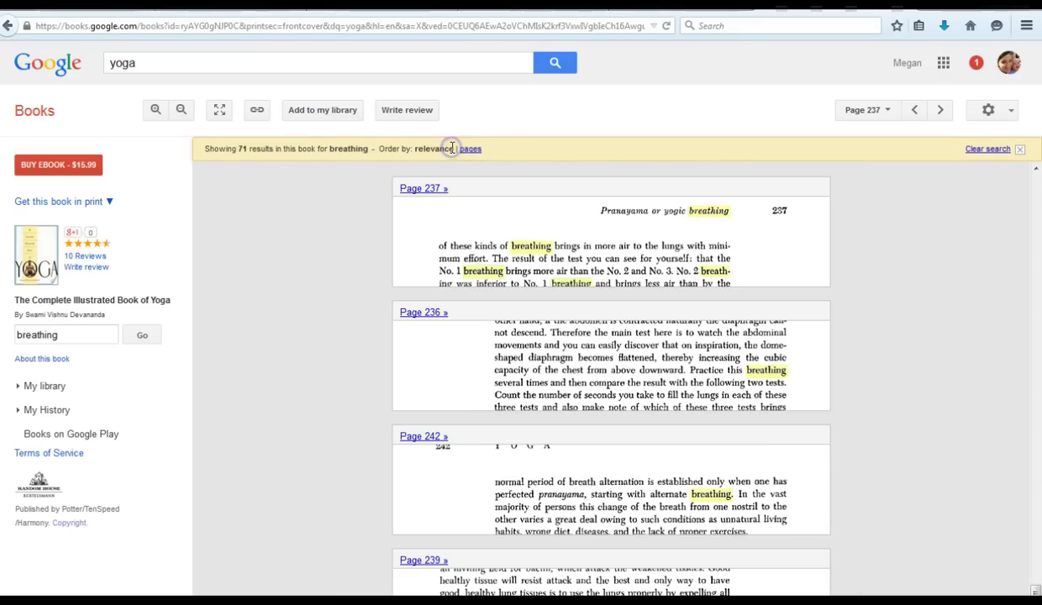
scroll(596, 454, down, 3)
click(429, 351)
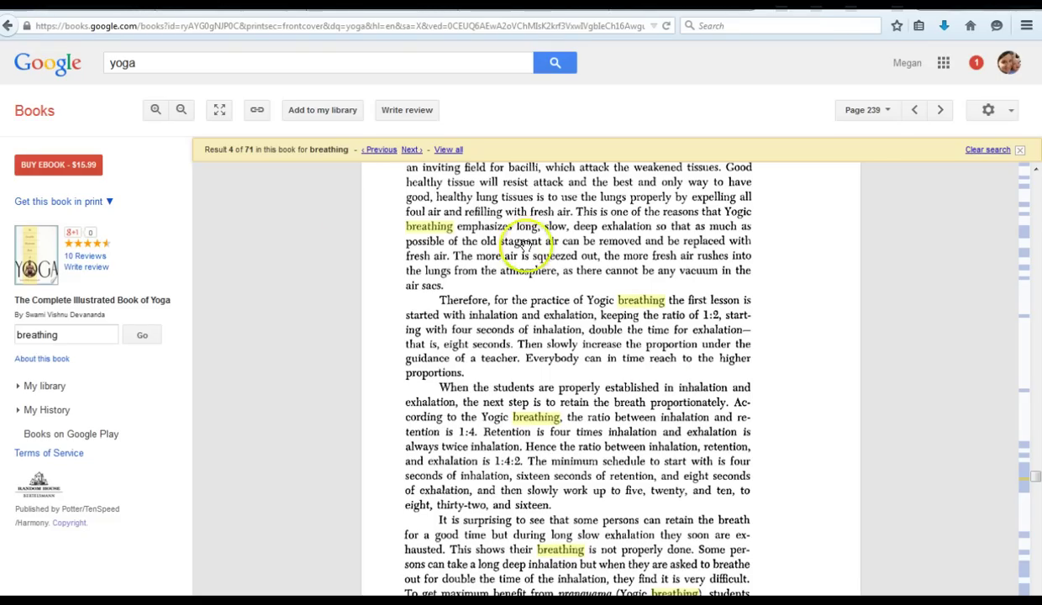
Leave the book preview and go to the main Google search page at google.com.
click(40, 66)
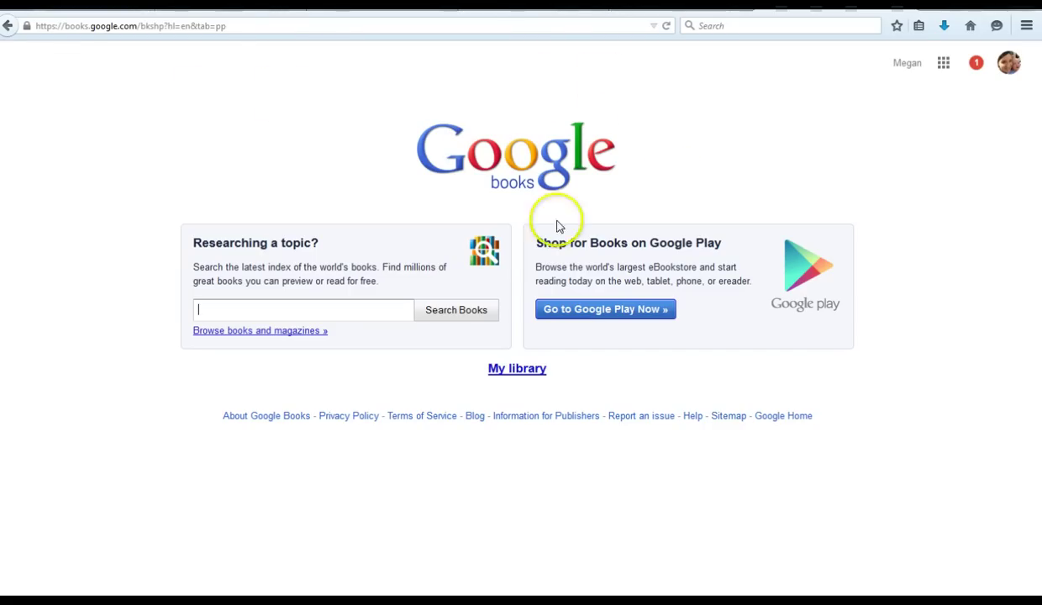
click(208, 25)
key(BackSpace)
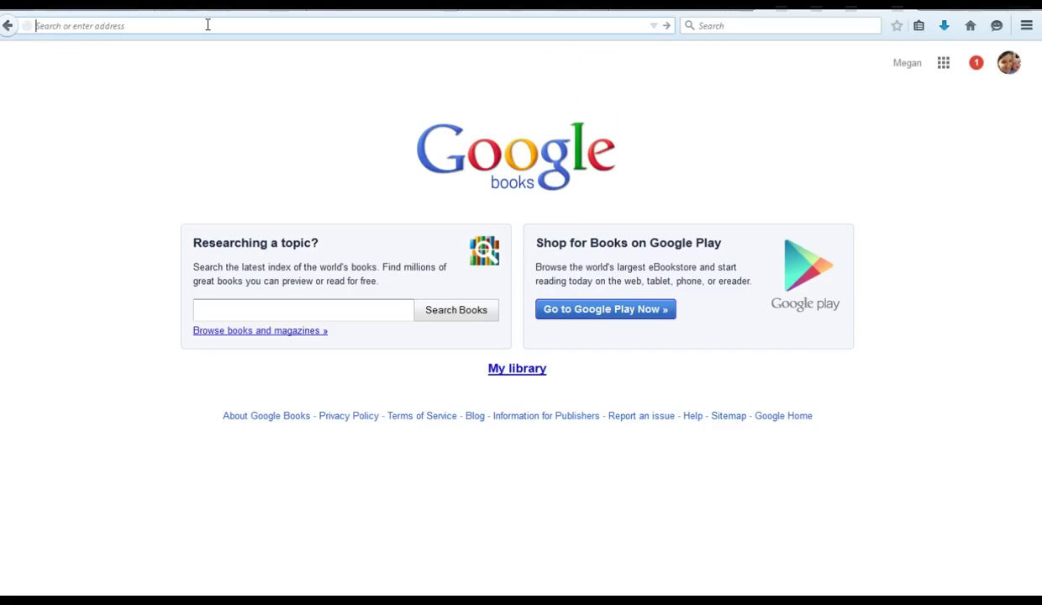
text(google.com/)
key(Return)
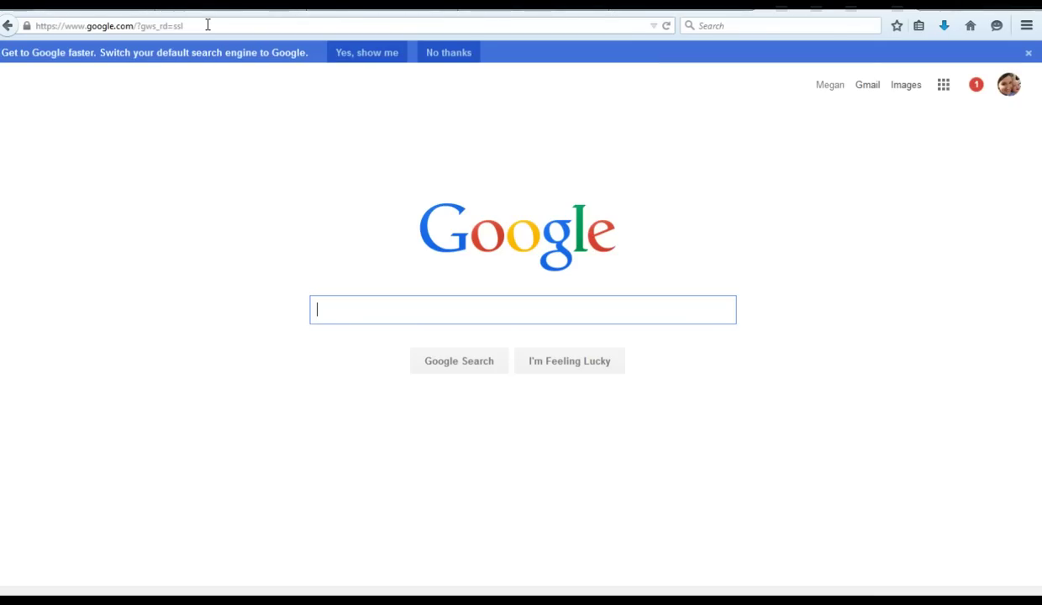
Search the web for "yoga" and limit the results to news.
text(yoga)
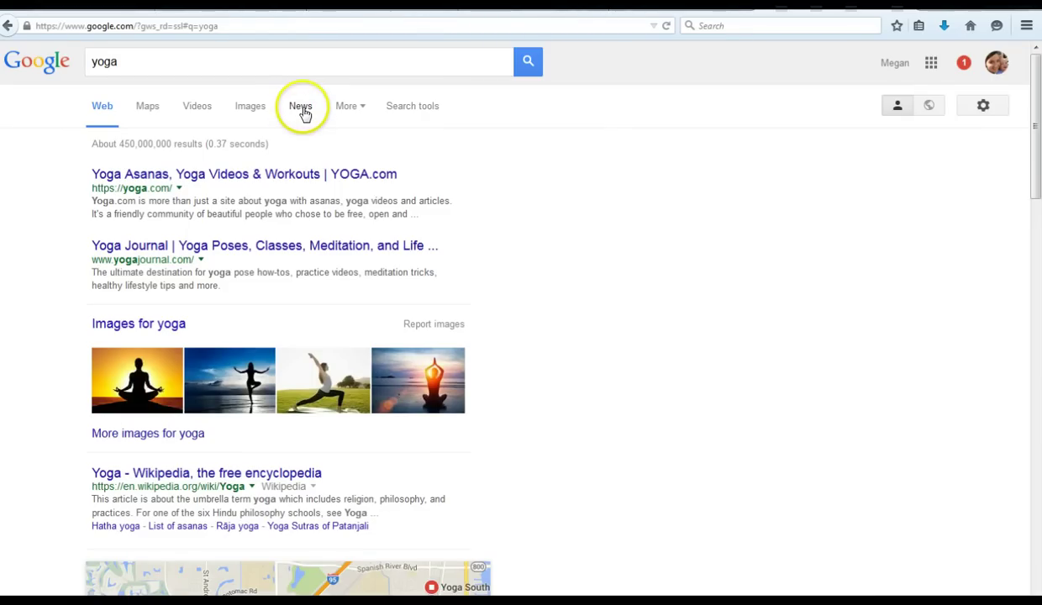
click(301, 107)
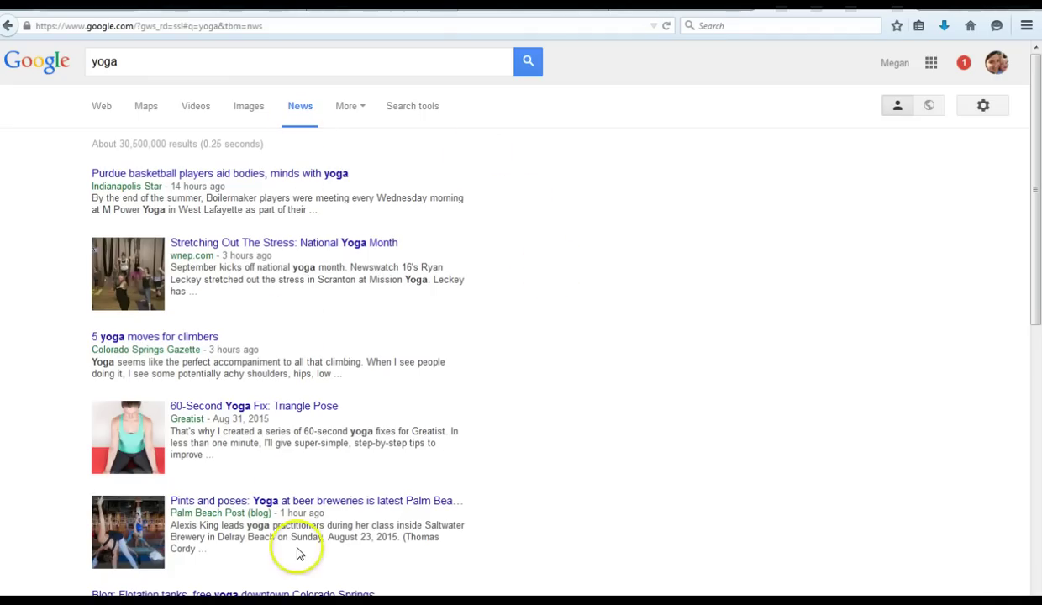
Examine the yoga news results, including their headlines, sources and publication times.
scroll(571, 249, down, 4)
scroll(571, 249, up, 4)
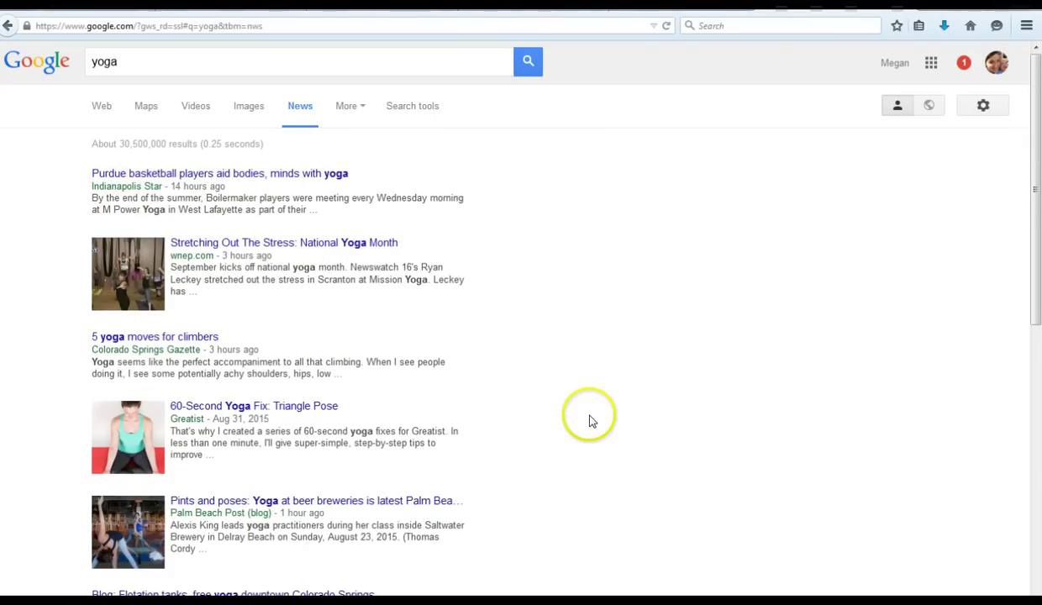
scroll(589, 418, down, 3)
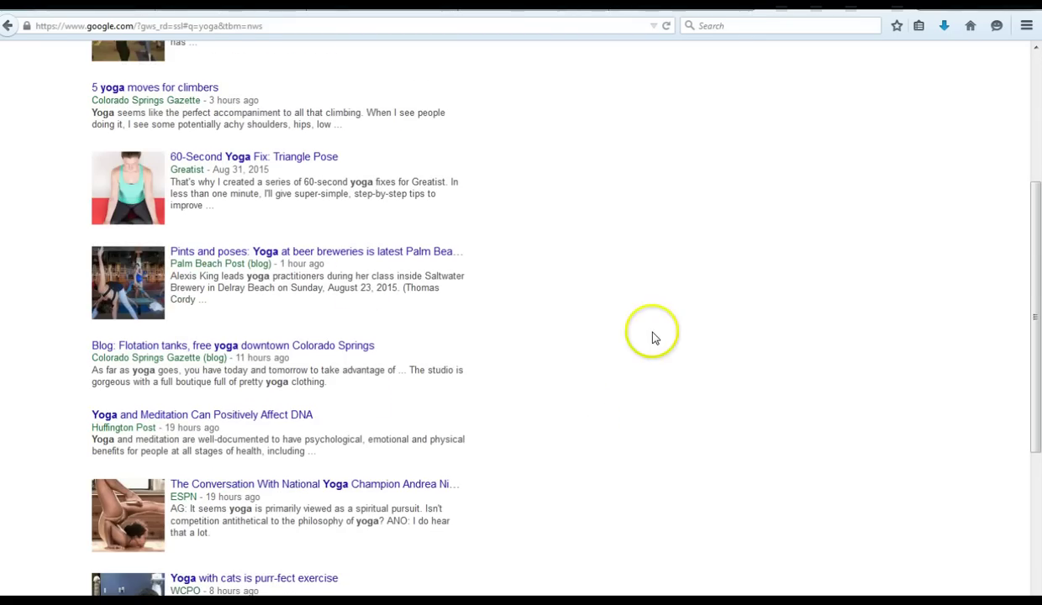
scroll(652, 342, down, 2)
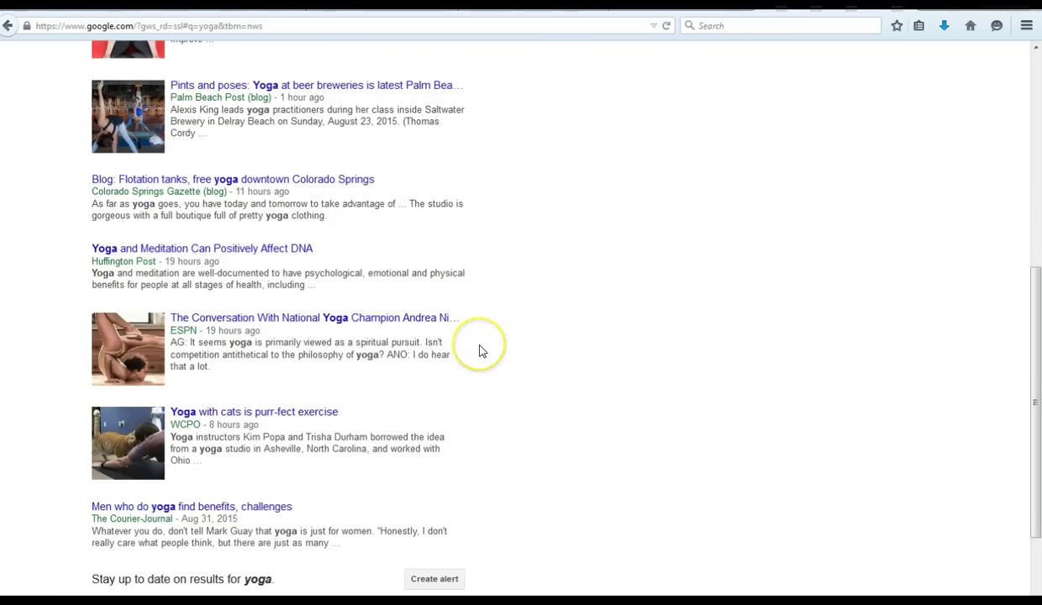
scroll(480, 351, down, 2)
scroll(481, 351, up, 10)
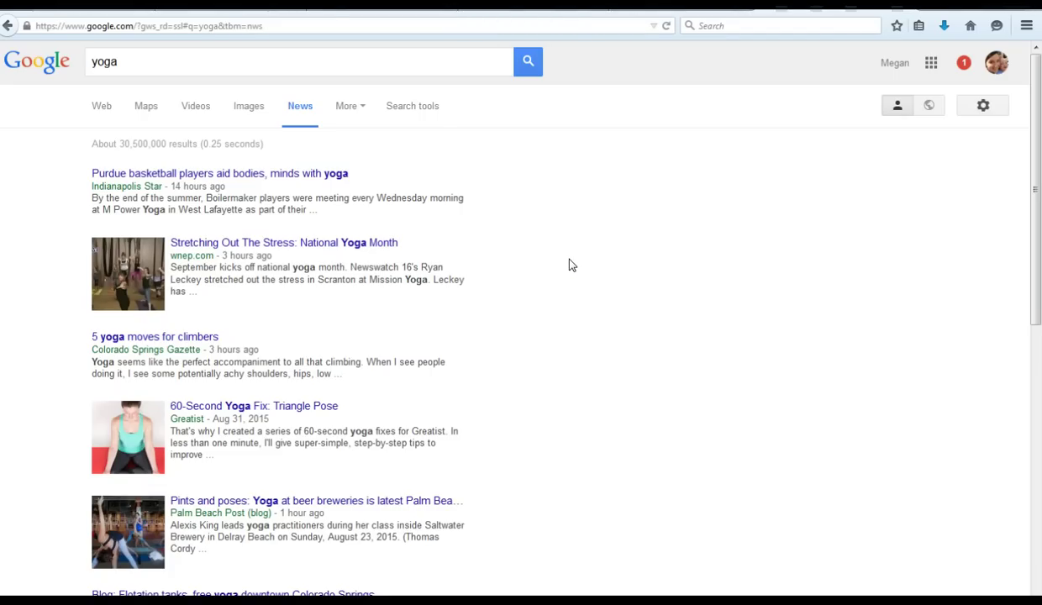
scroll(562, 272, down, 5)
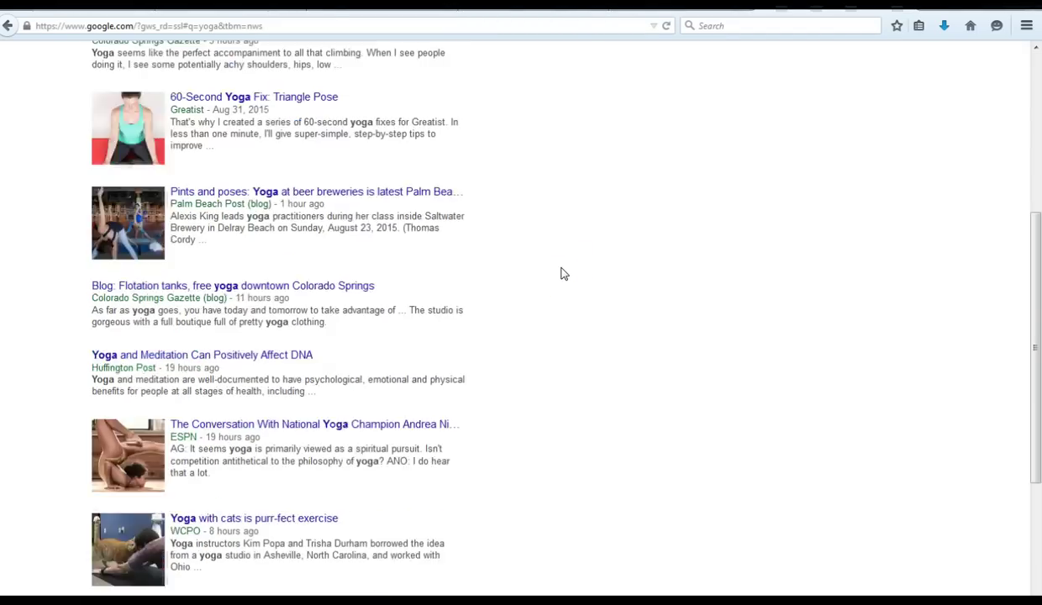
scroll(563, 273, up, 5)
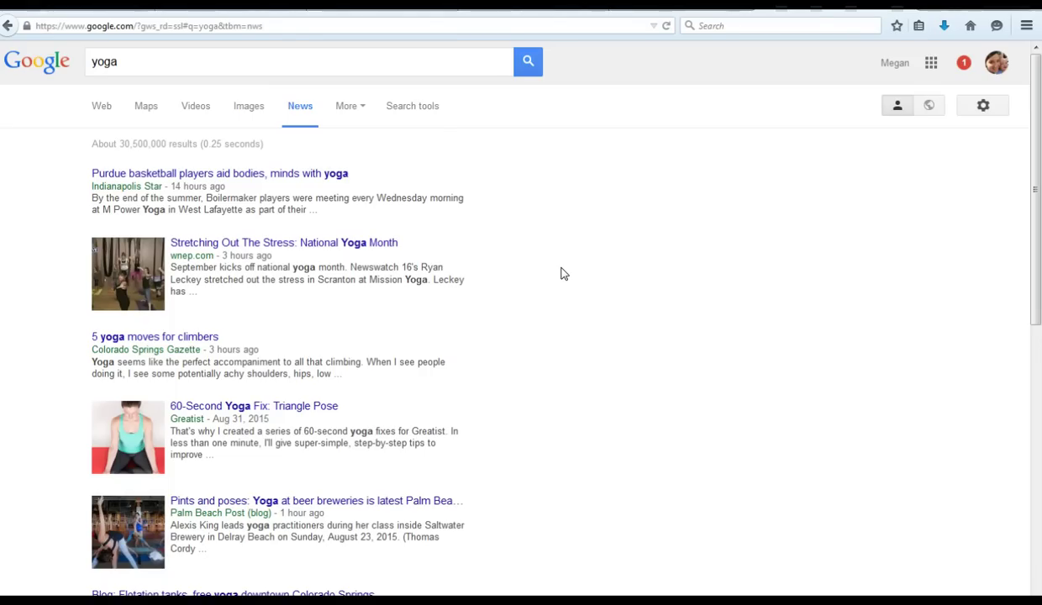
click(364, 111)
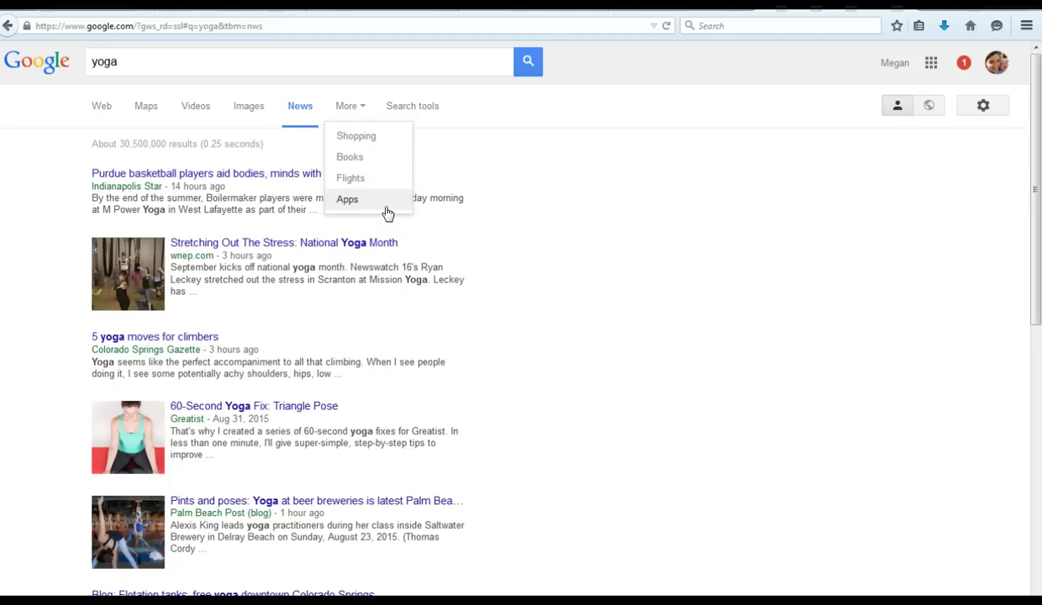
click(437, 107)
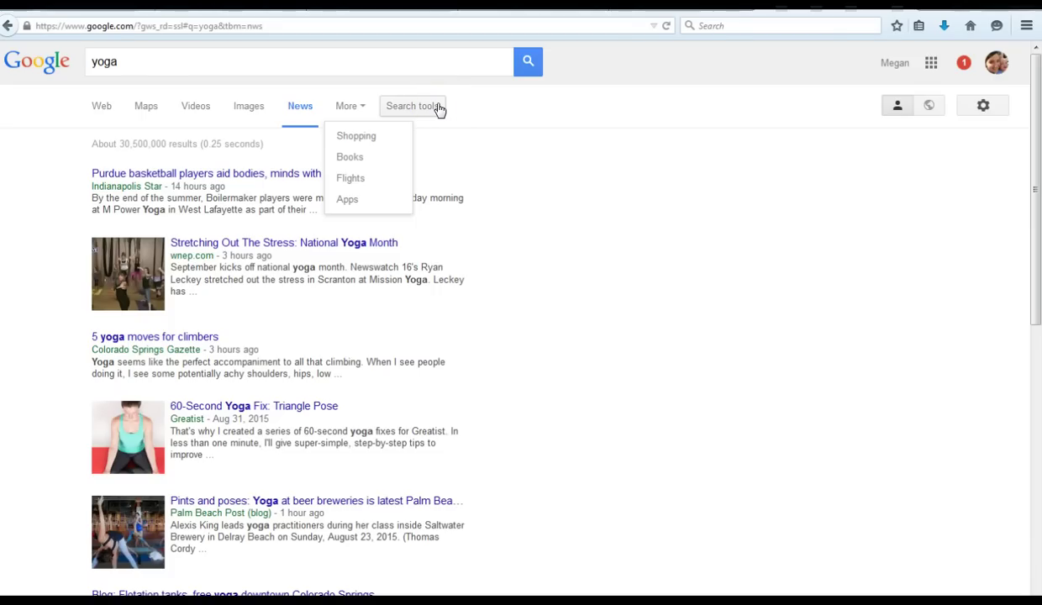
Open the page listing all of Google's products from the Google apps list.
click(932, 66)
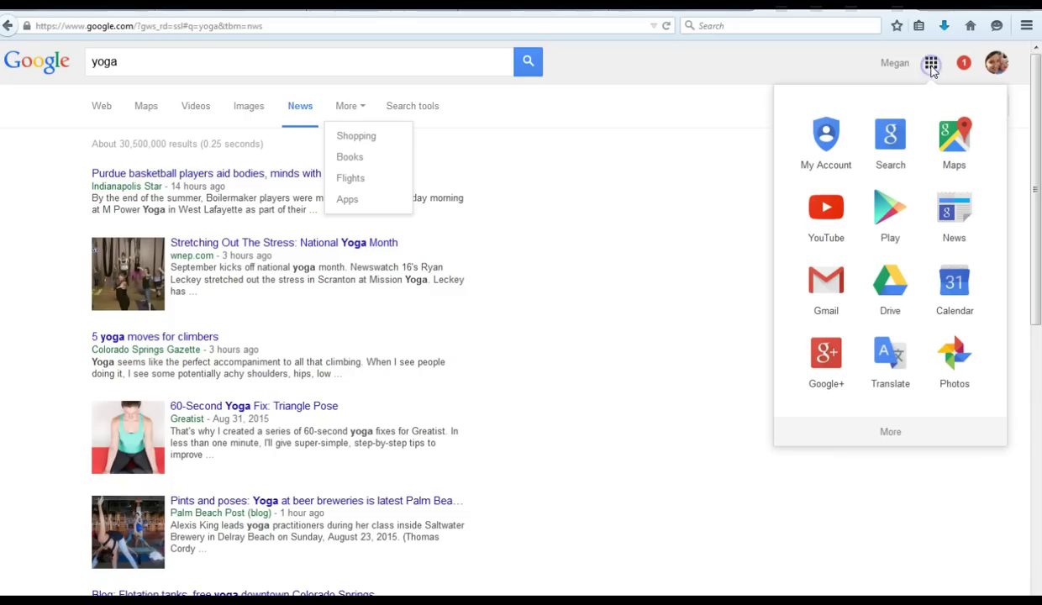
click(908, 441)
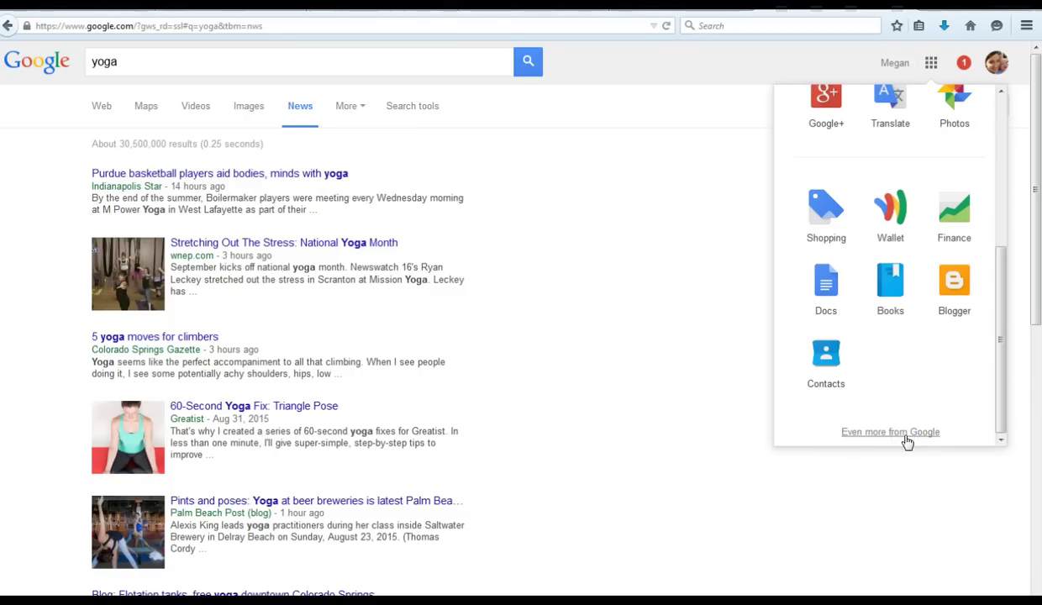
click(906, 435)
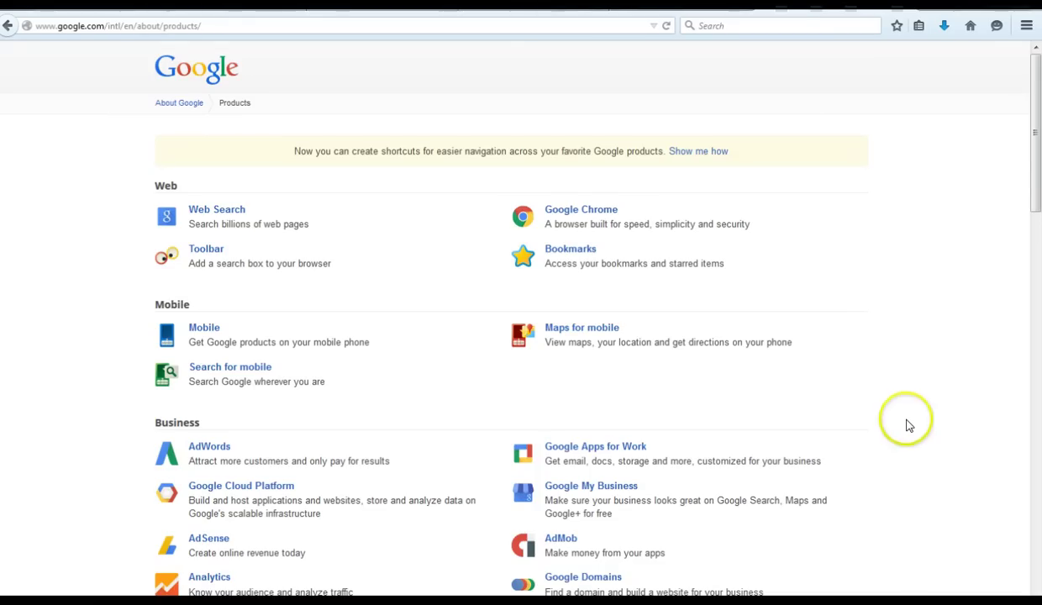
Open Scholar from the Specialized Search group of Google products and search it for "yoga".
scroll(908, 424, down, 2)
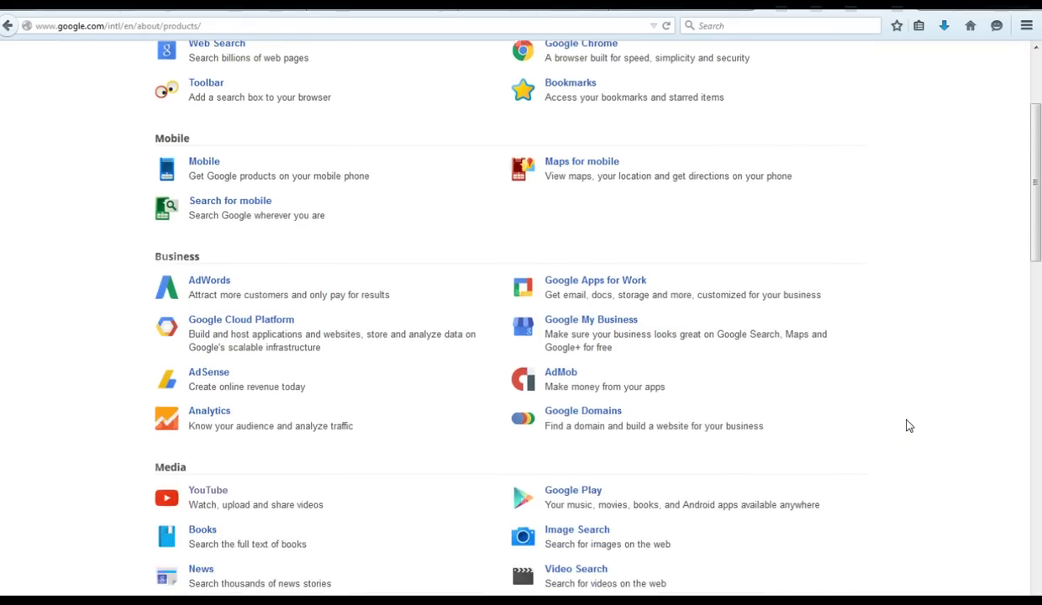
scroll(908, 426, down, 6)
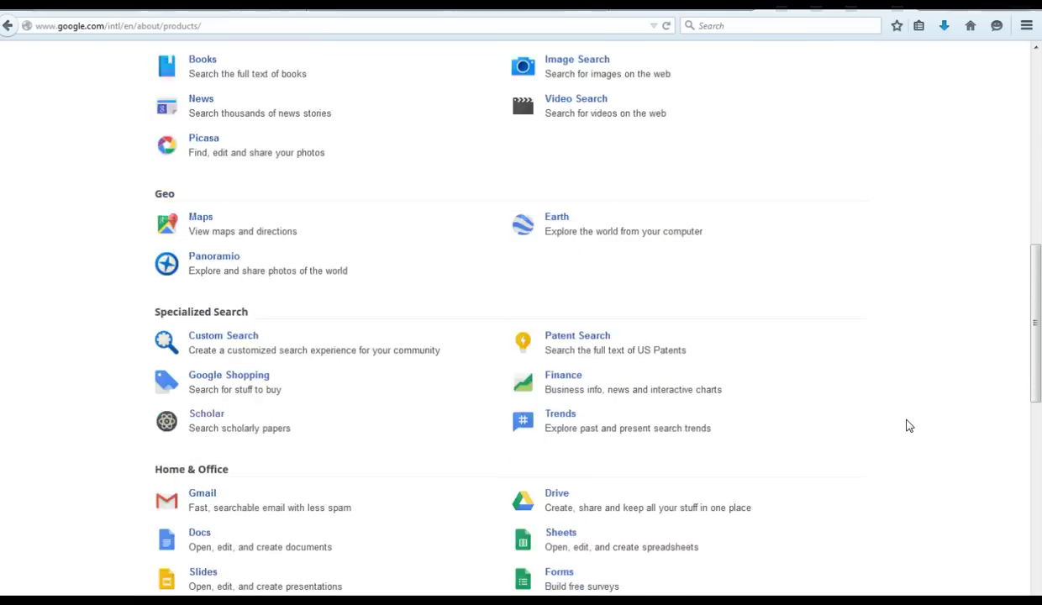
scroll(908, 426, down, 1)
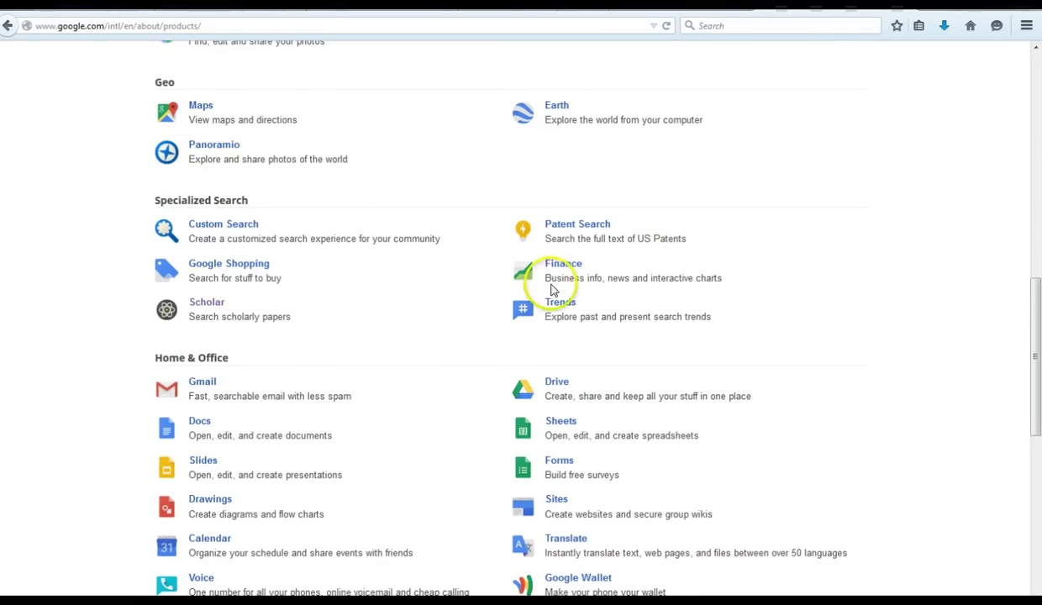
click(209, 307)
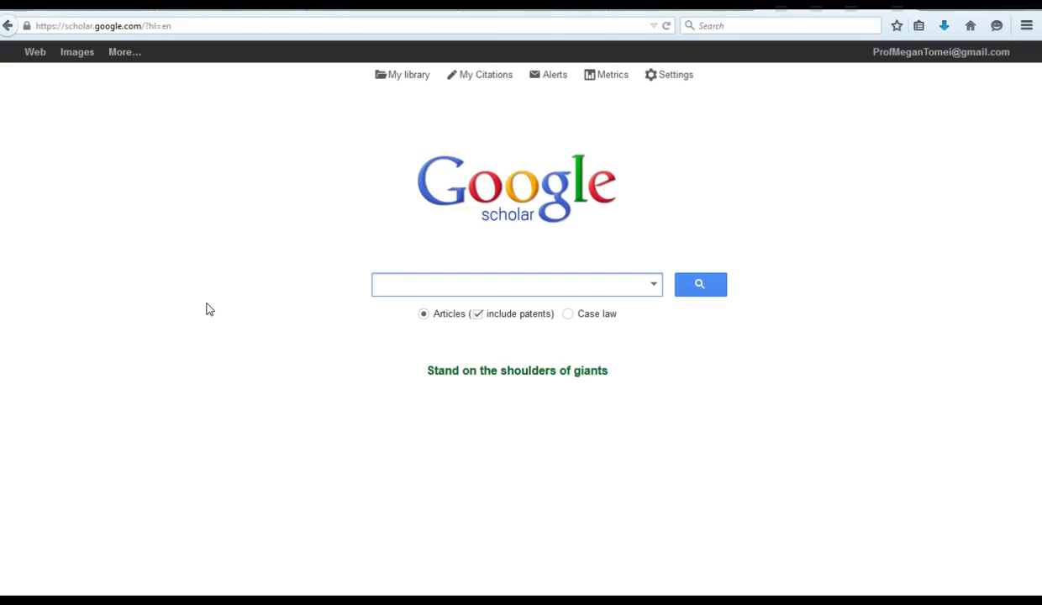
text(yoga)
key(Return)
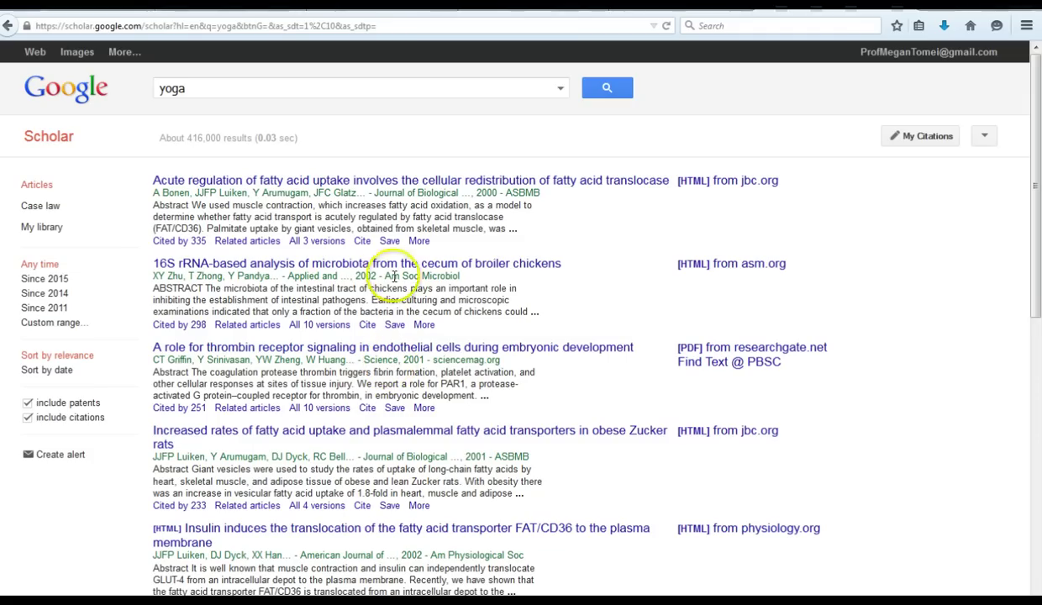
Review the publication years of the Scholar results for yoga and limit them to articles since 2011.
scroll(446, 504, down, 5)
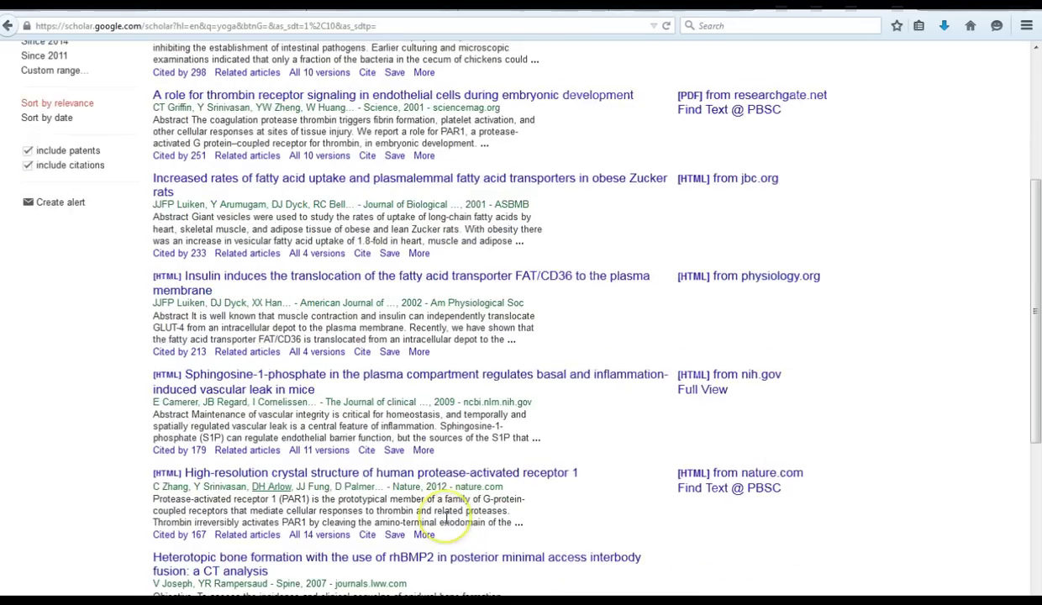
scroll(446, 517, down, 1)
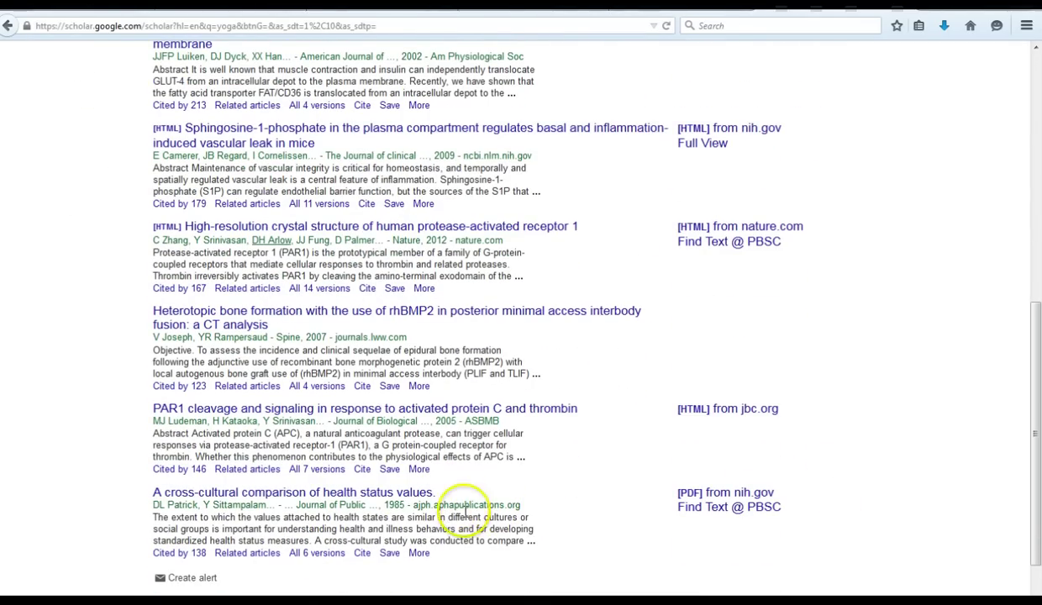
double_click(395, 505)
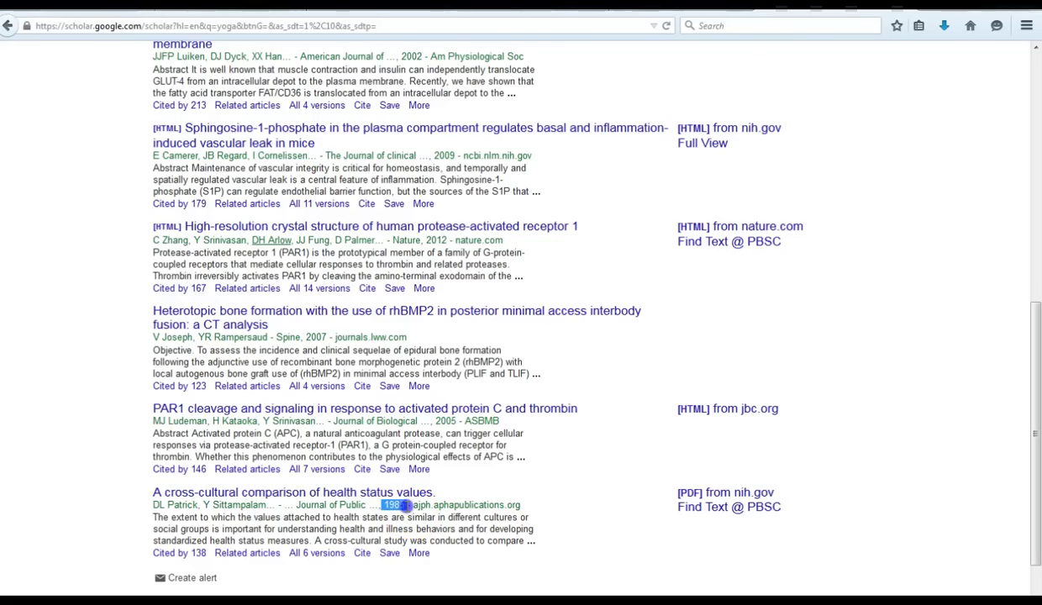
click(448, 538)
scroll(448, 538, up, 8)
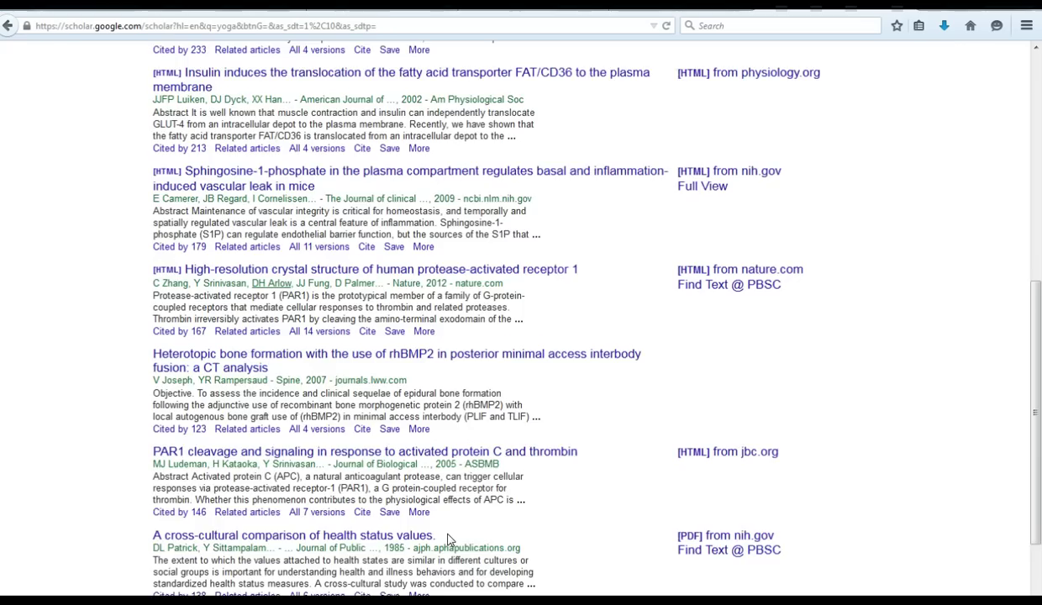
scroll(448, 538, down, 10)
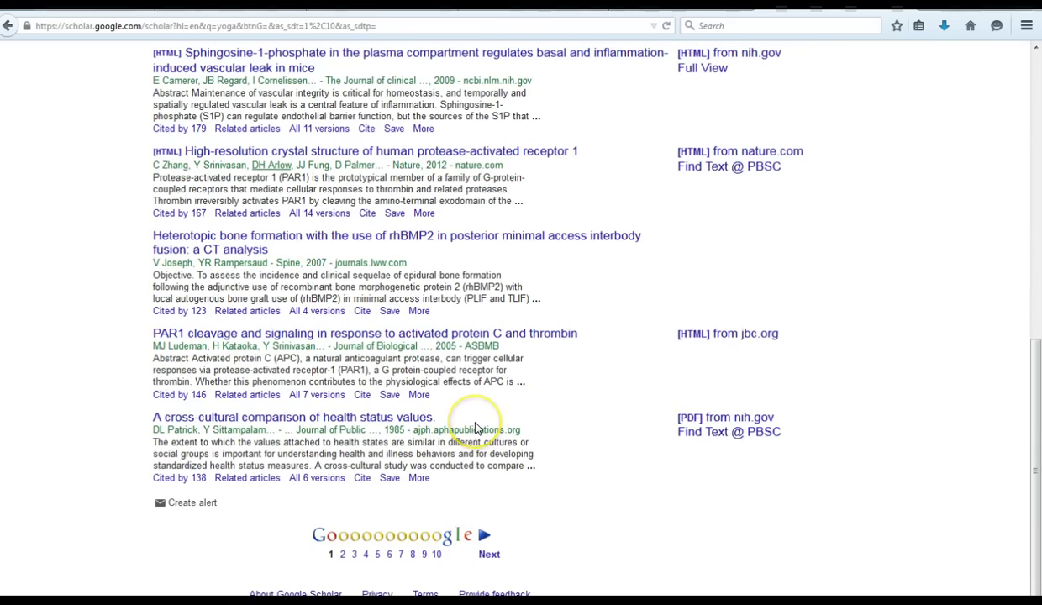
scroll(475, 429, up, 15)
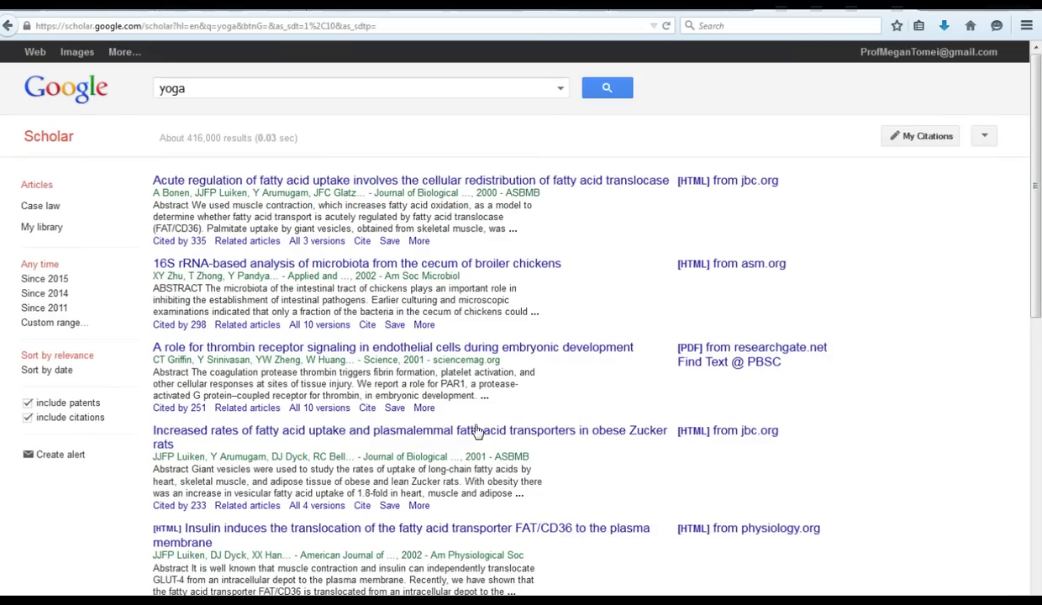
click(44, 308)
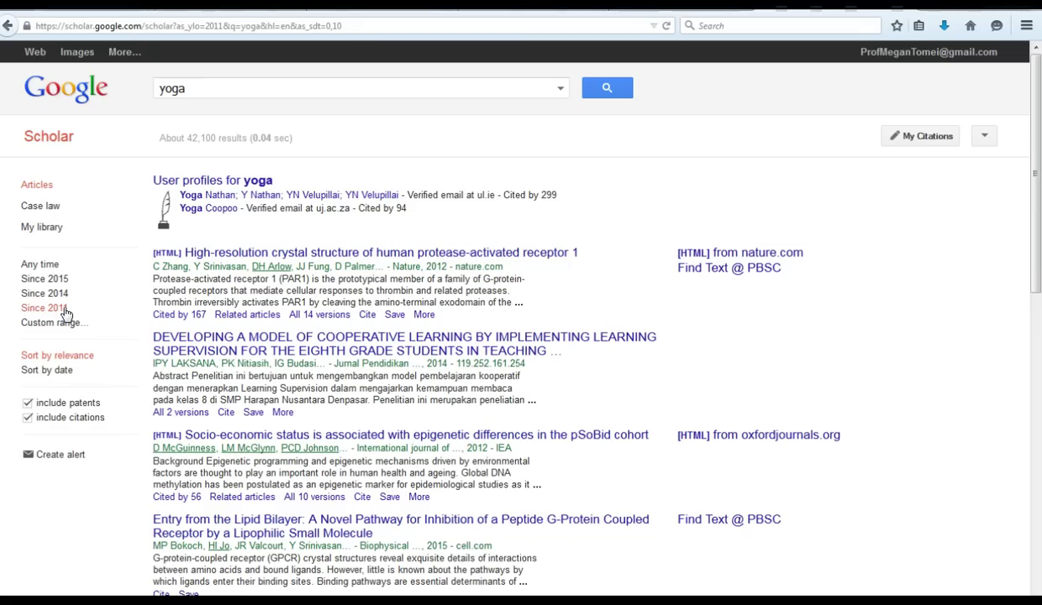
Open the ajol.info PDF of the article on bioactive compounds from plants' extracts in Adobe Reader.
scroll(820, 231, down, 2)
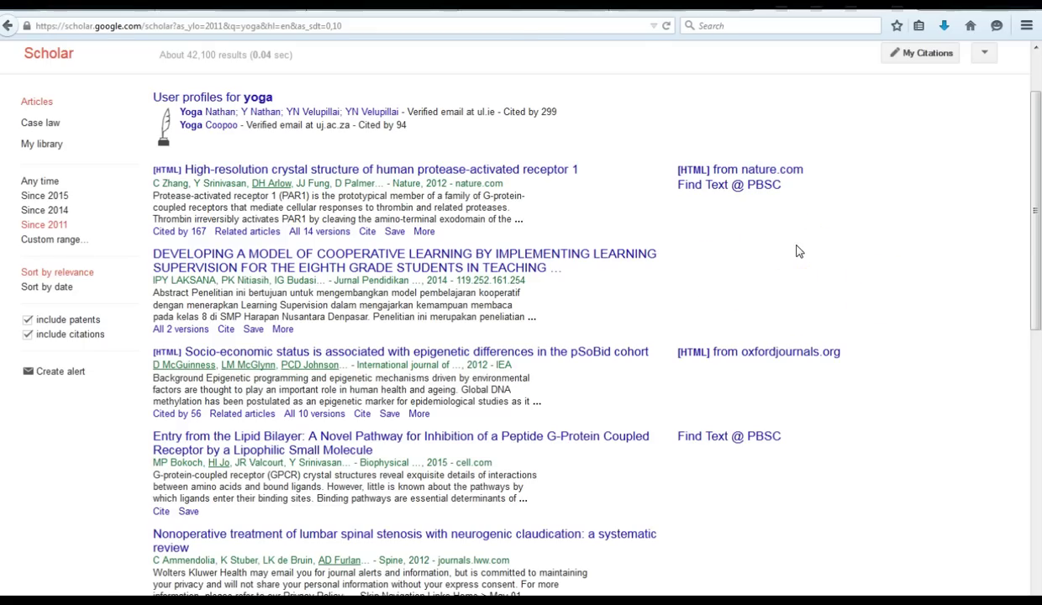
scroll(799, 252, down, 3)
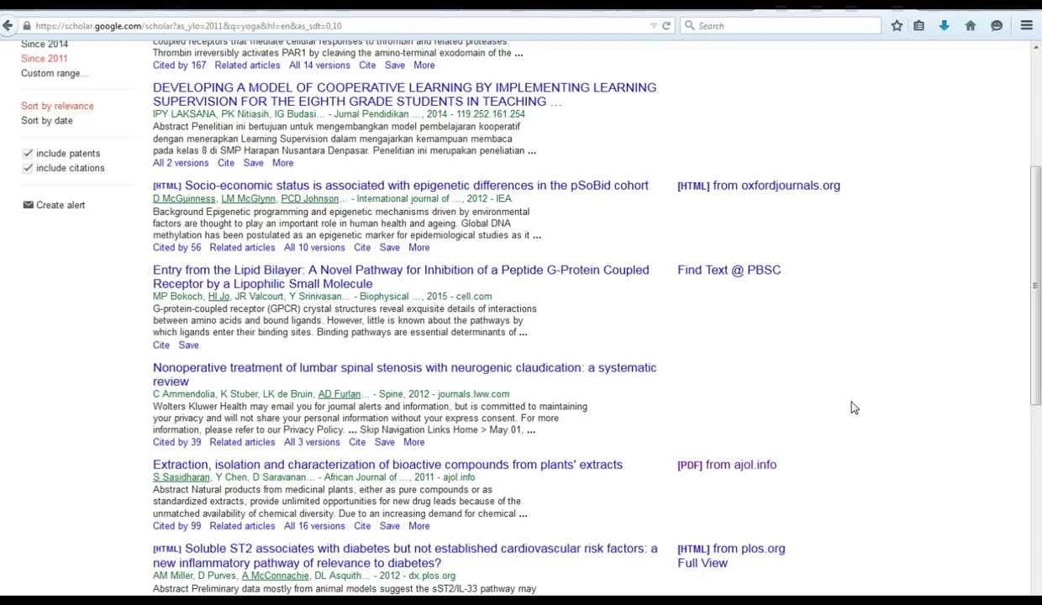
scroll(853, 408, down, 1)
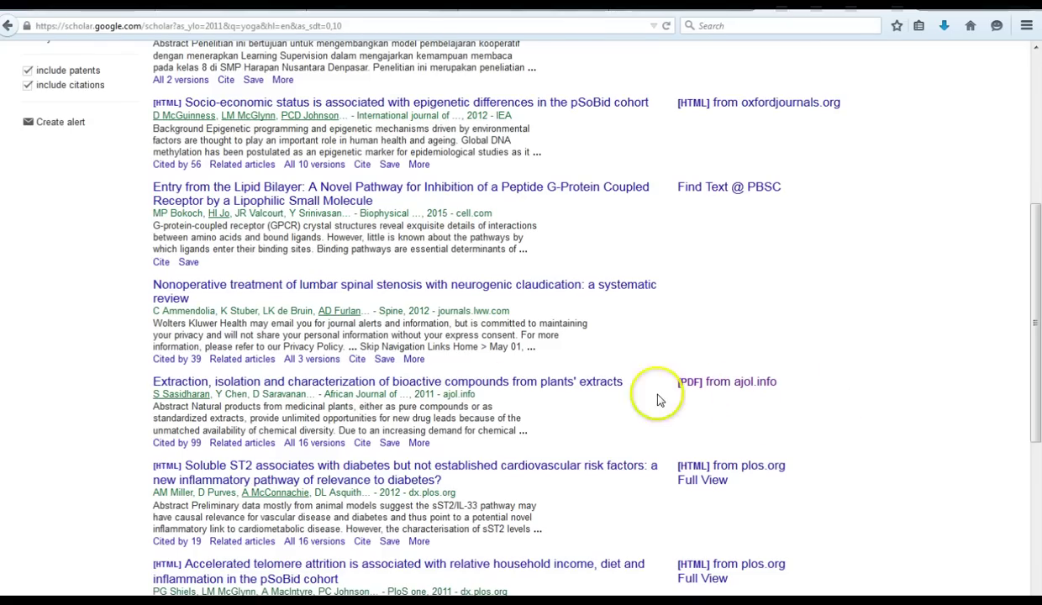
click(715, 387)
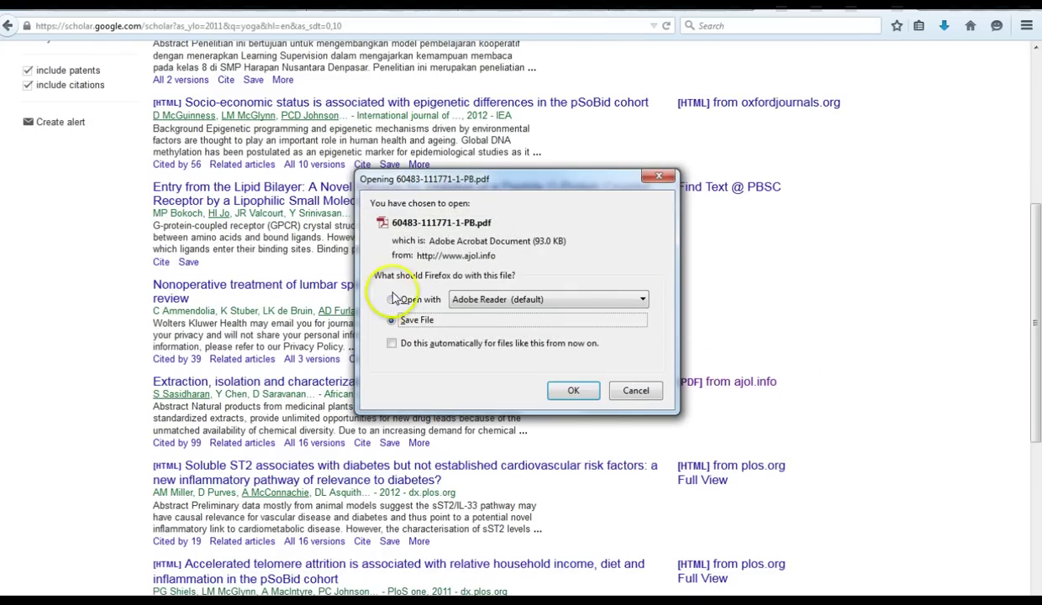
click(391, 299)
click(590, 392)
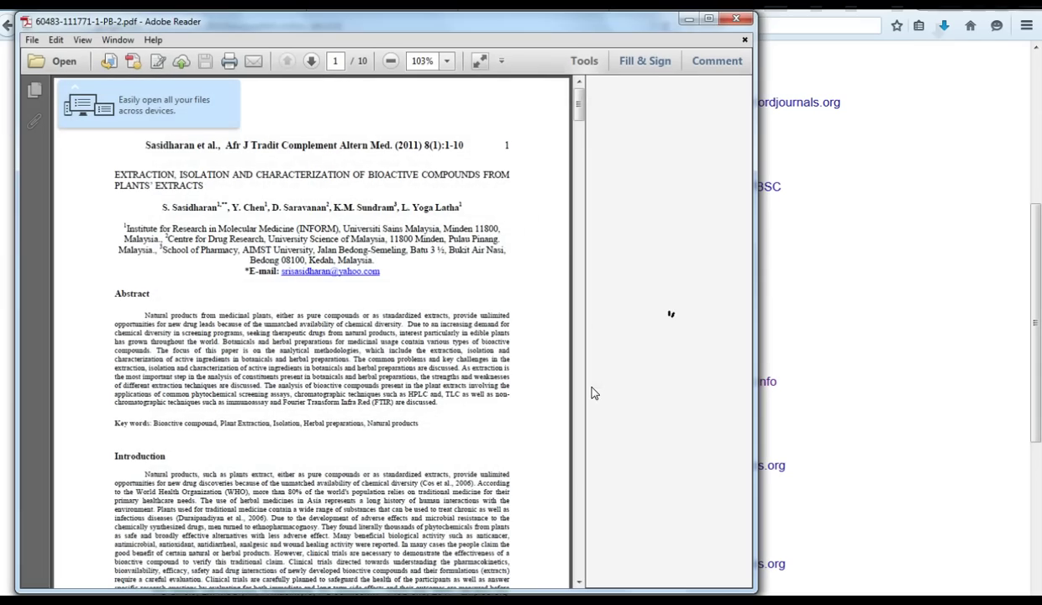
Dismiss the Adobe usage-information prompt, skim the article's pages and tables, and return to its first page.
scroll(384, 407, down, 10)
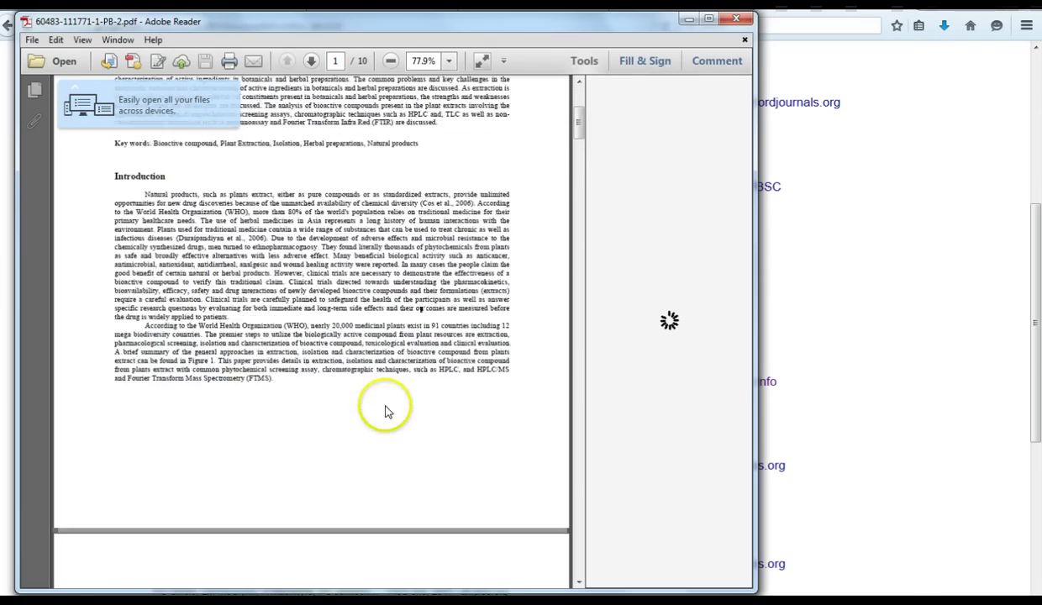
click(586, 458)
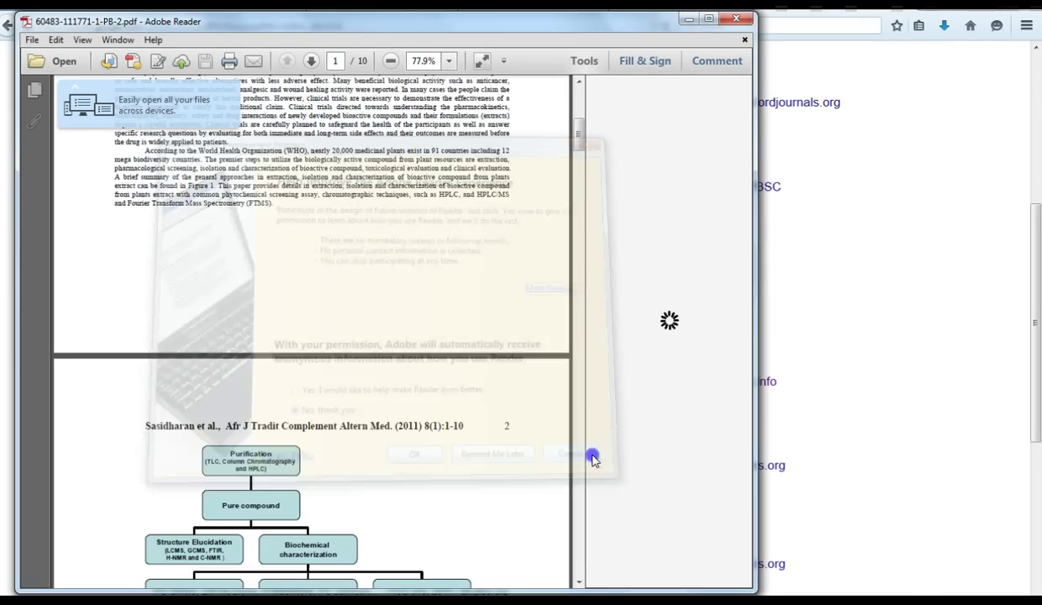
scroll(293, 359, down, 15)
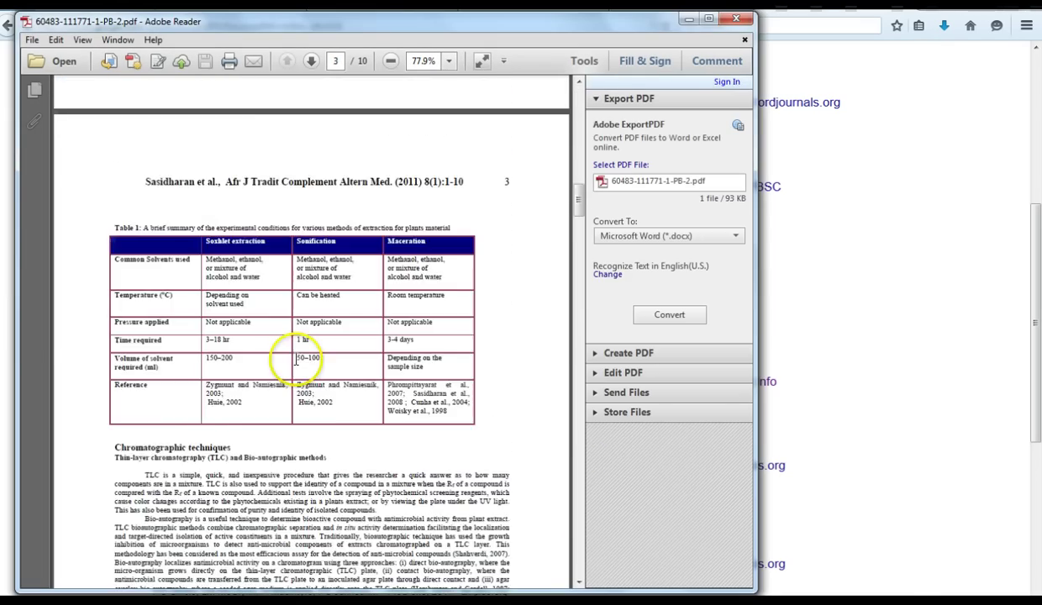
scroll(295, 361, down, 15)
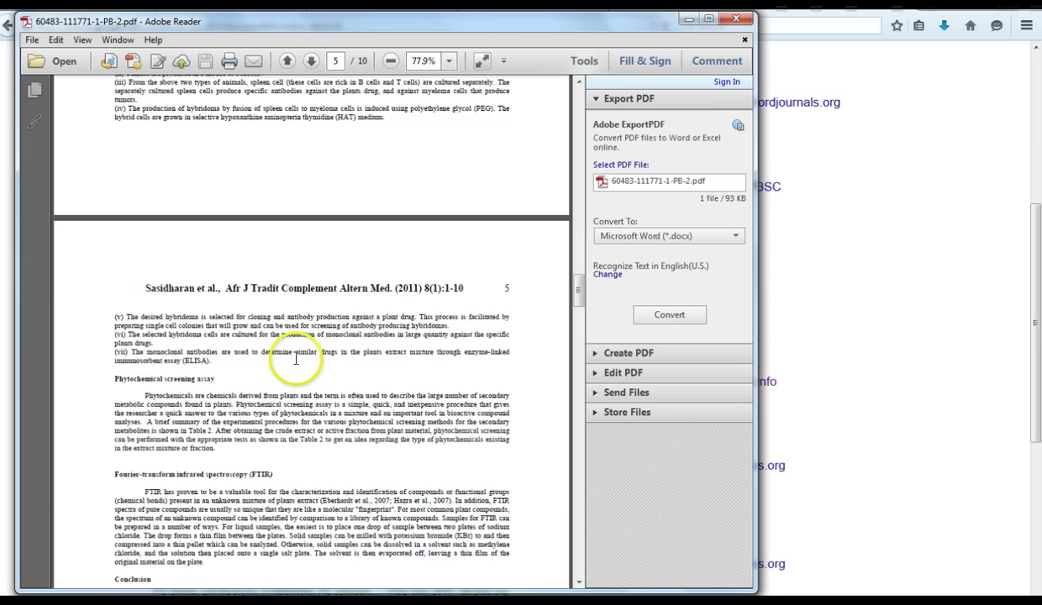
scroll(296, 361, up, 20)
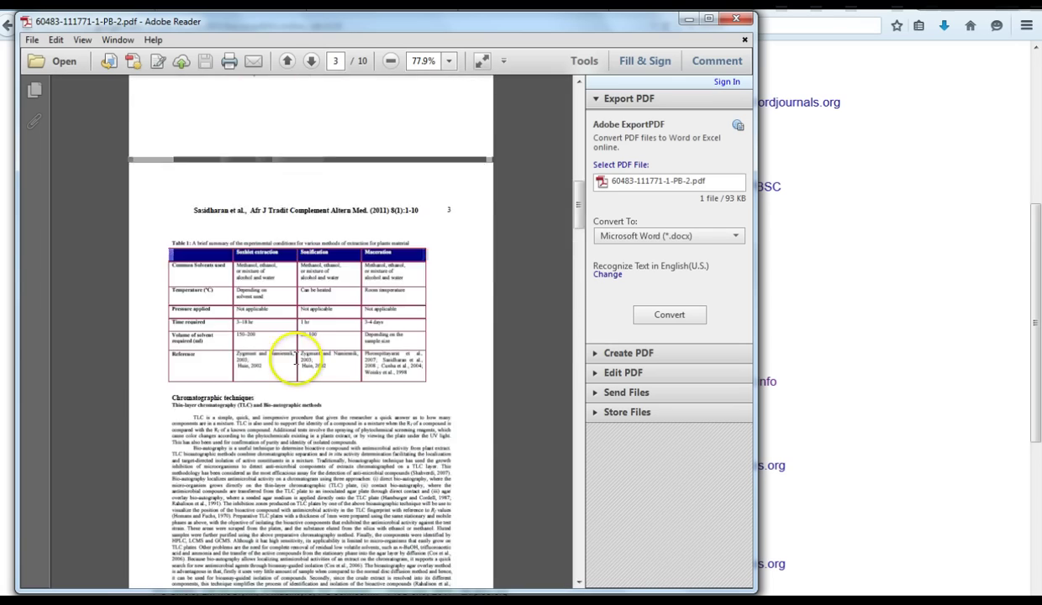
scroll(296, 359, up, 8)
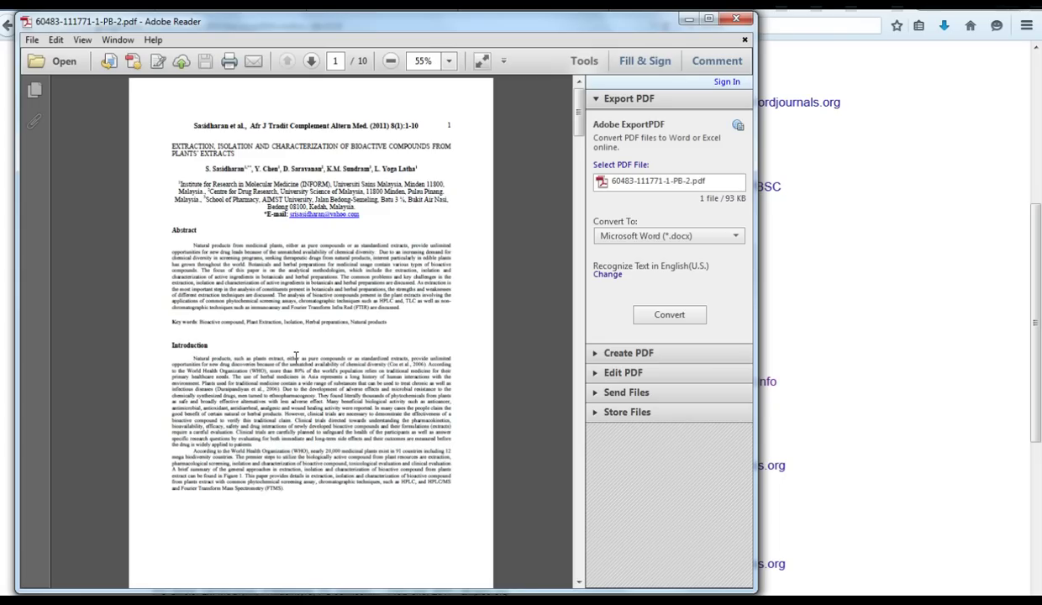
Search the PDF article for the word "extract".
key(ctrl+f)
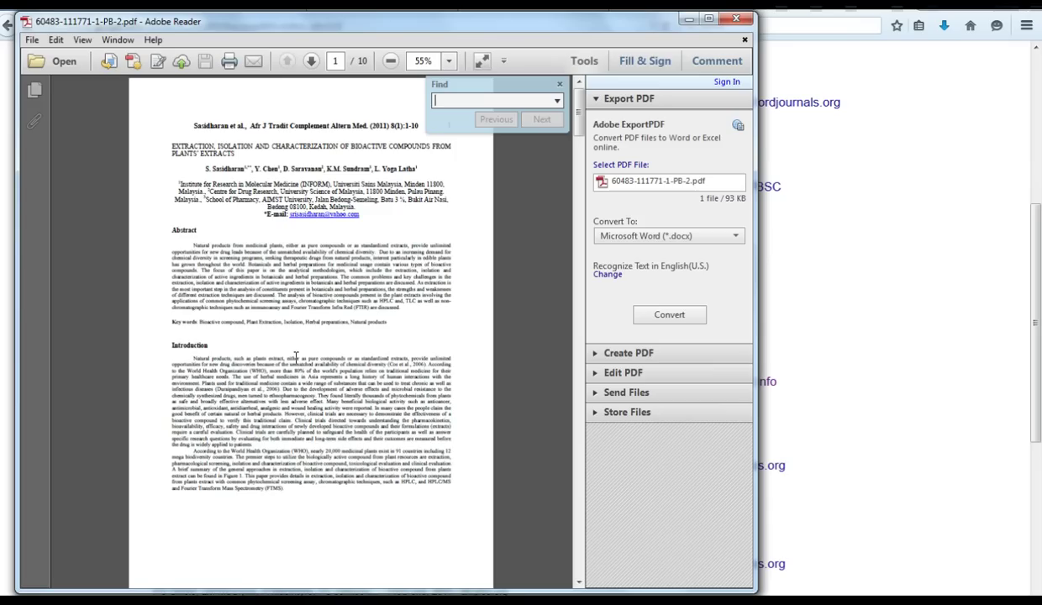
text(extract)
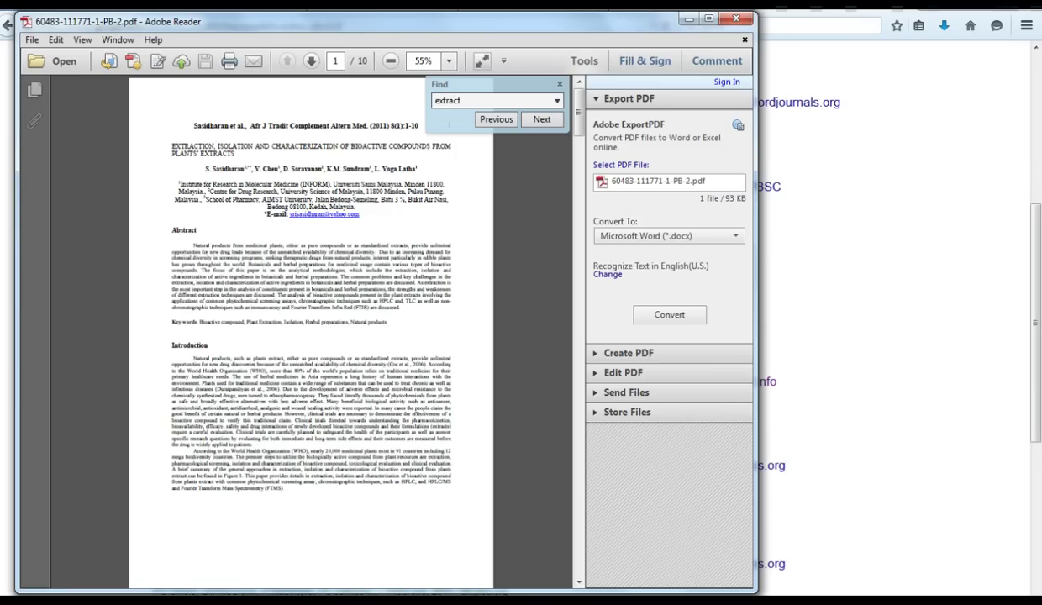
key(Return)
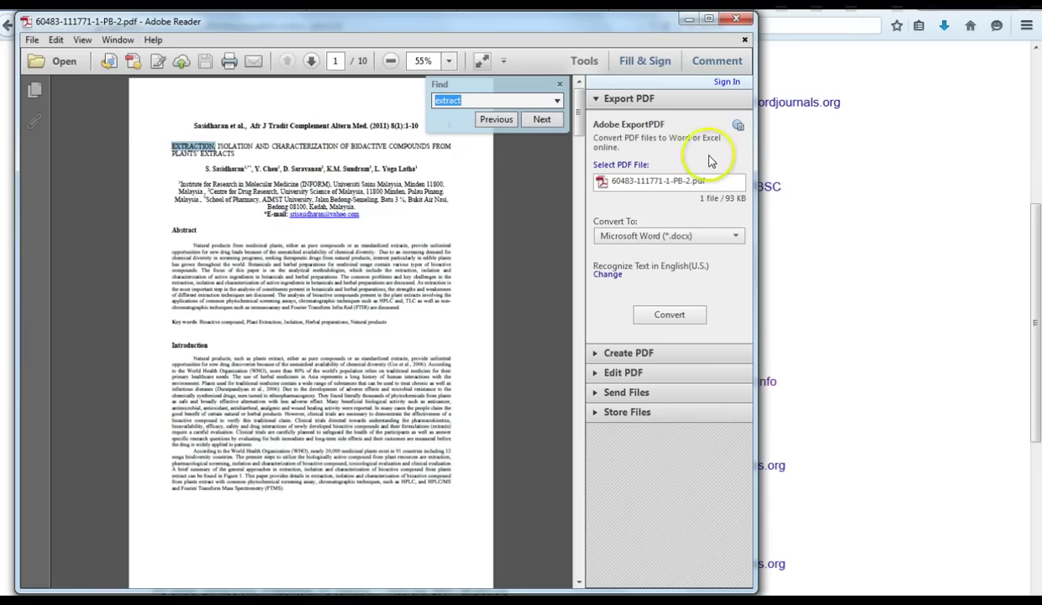
Step forward through the successive matches for "extract" from the article's first page into the Extraction section on page 2.
click(541, 120)
click(541, 120)
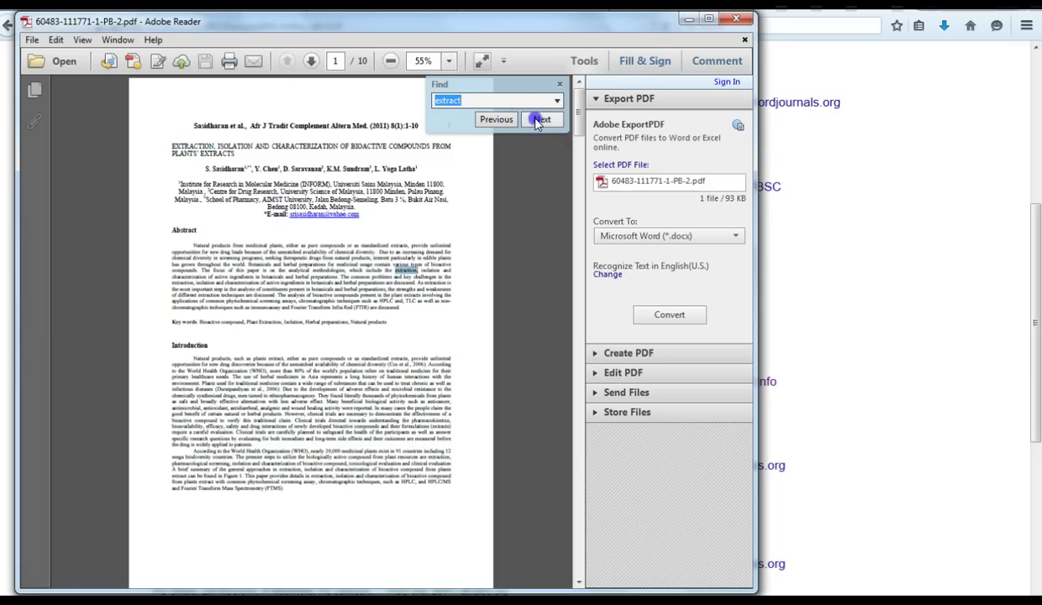
click(540, 120)
click(540, 119)
click(538, 119)
click(538, 120)
click(538, 120)
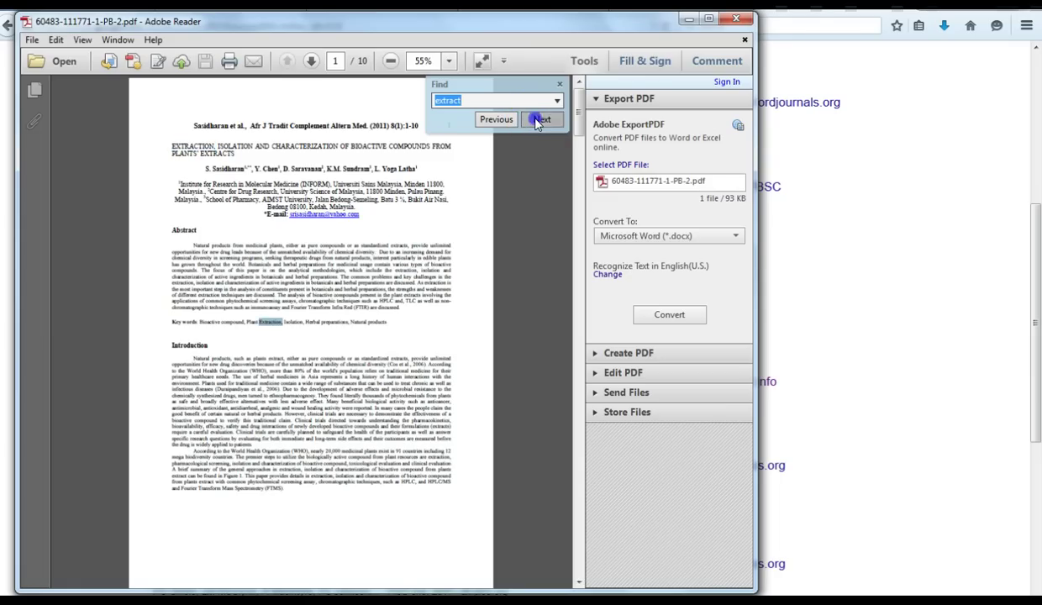
click(538, 119)
click(538, 120)
click(538, 120)
click(538, 119)
click(538, 119)
click(538, 120)
click(538, 120)
click(538, 119)
click(538, 119)
click(537, 120)
click(538, 119)
click(538, 120)
click(538, 119)
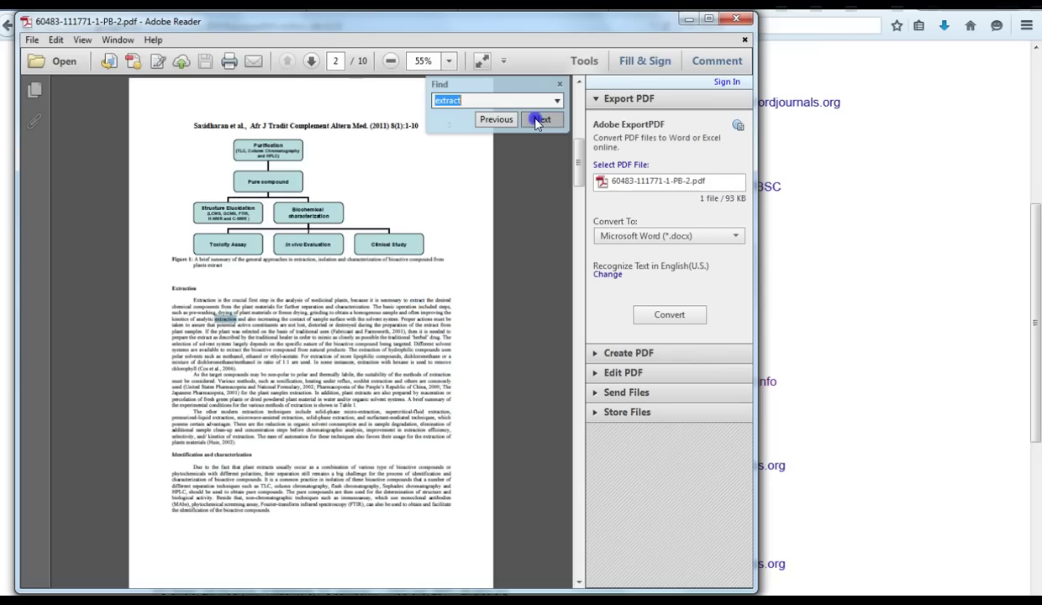
click(538, 119)
click(538, 119)
click(538, 119)
click(538, 120)
click(538, 120)
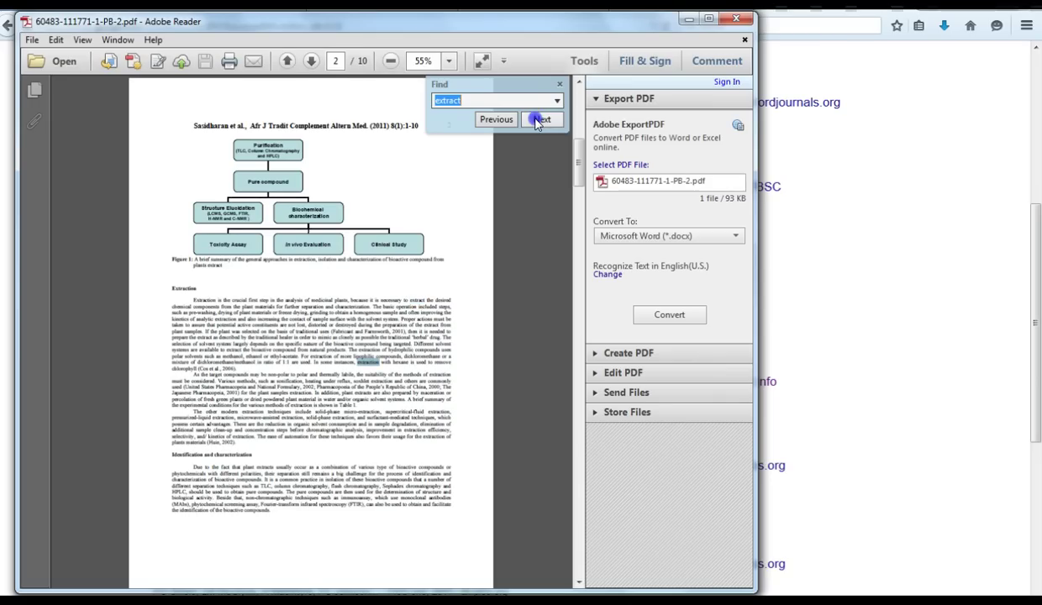
Step through further matches for "extract" in the PDF, and close it to return to the Google Scholar results.
click(538, 119)
click(537, 119)
click(737, 18)
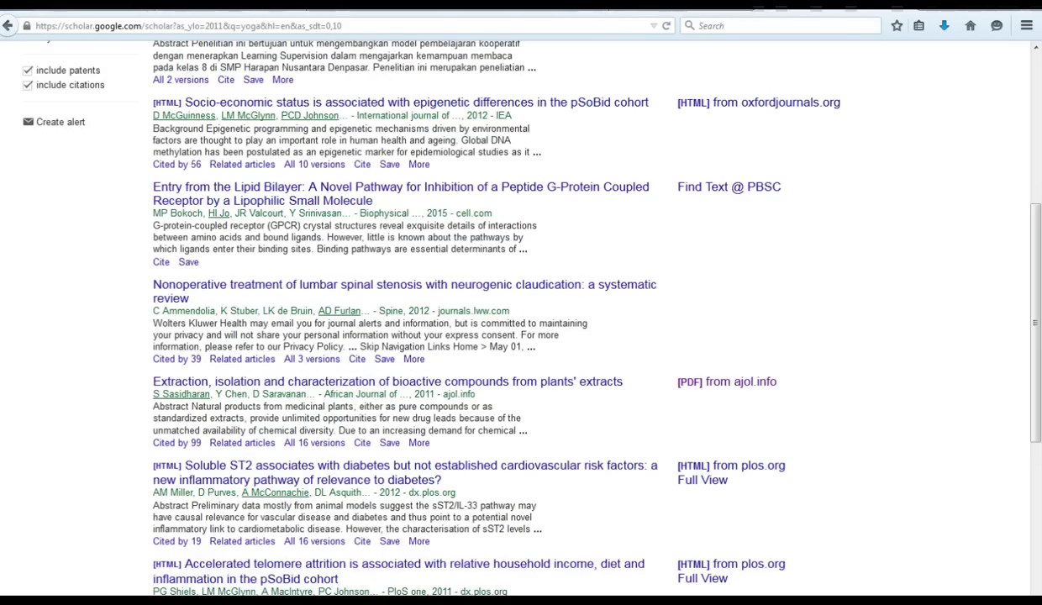
scroll(121, 401, up, 5)
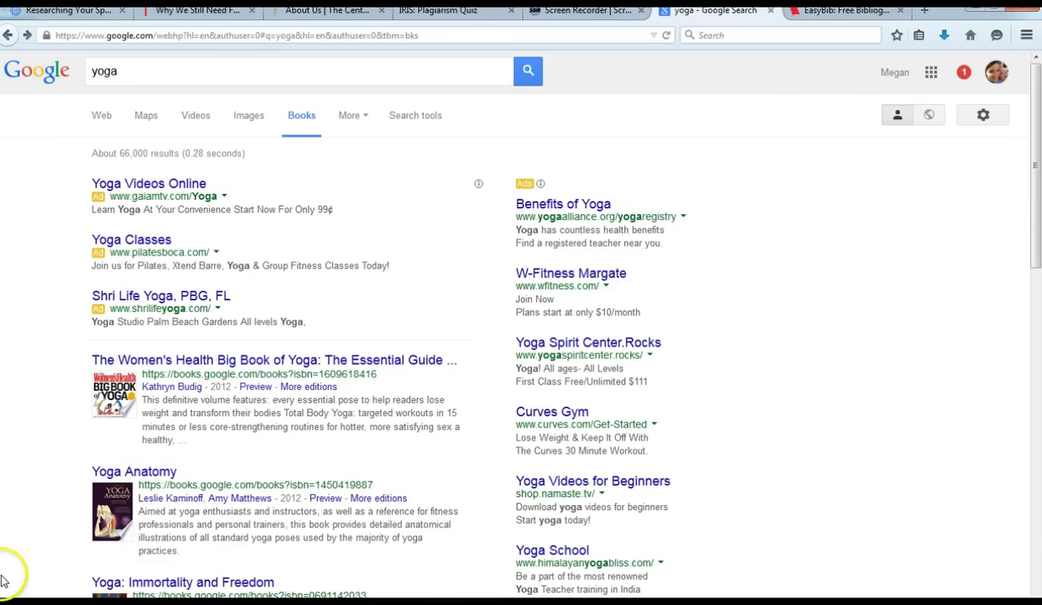
Copy the book title "Yoga Anatomy" from the Google Books results and open easybib.com.
drag(175, 472, 95, 477)
key(ctrl+c)
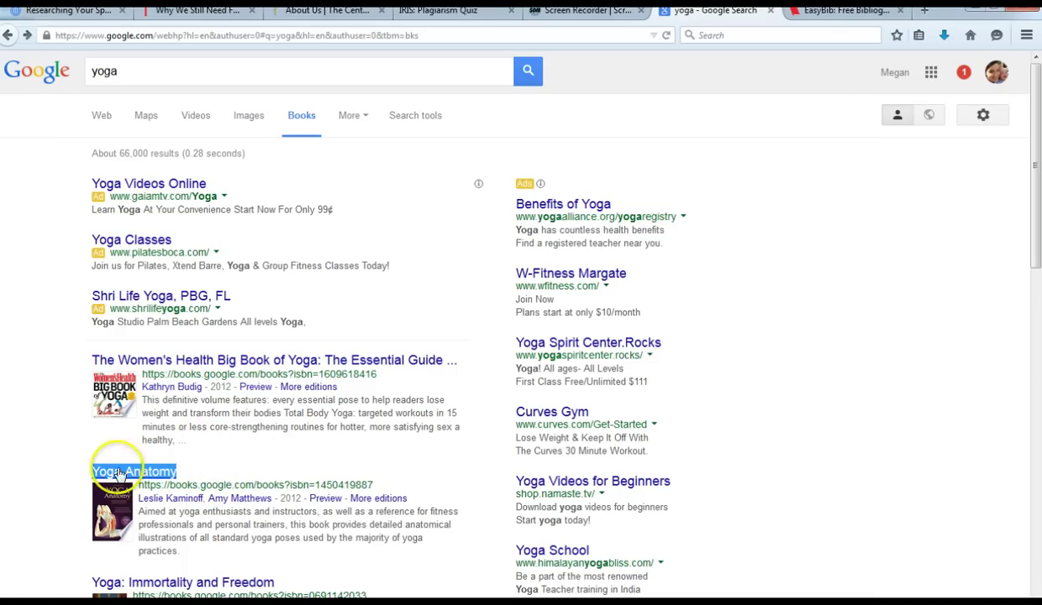
click(847, 11)
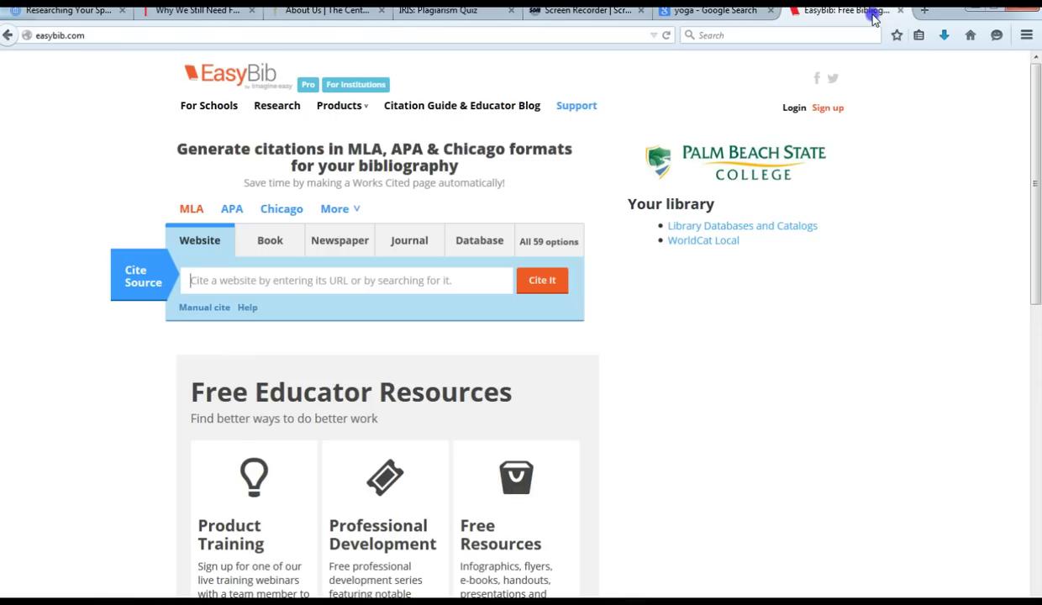
click(388, 35)
text(easybib.)
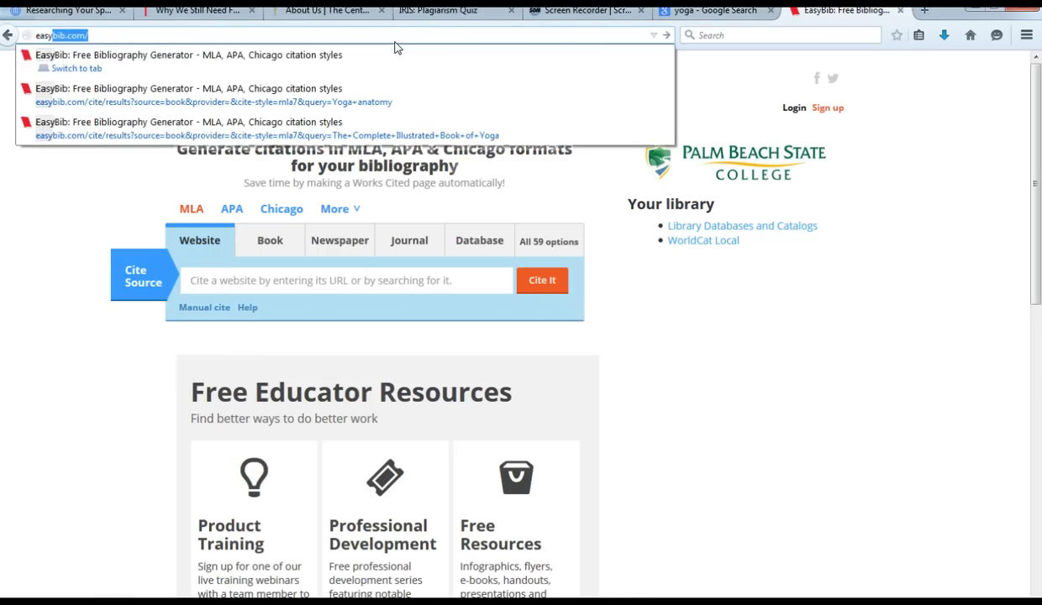
key(Return)
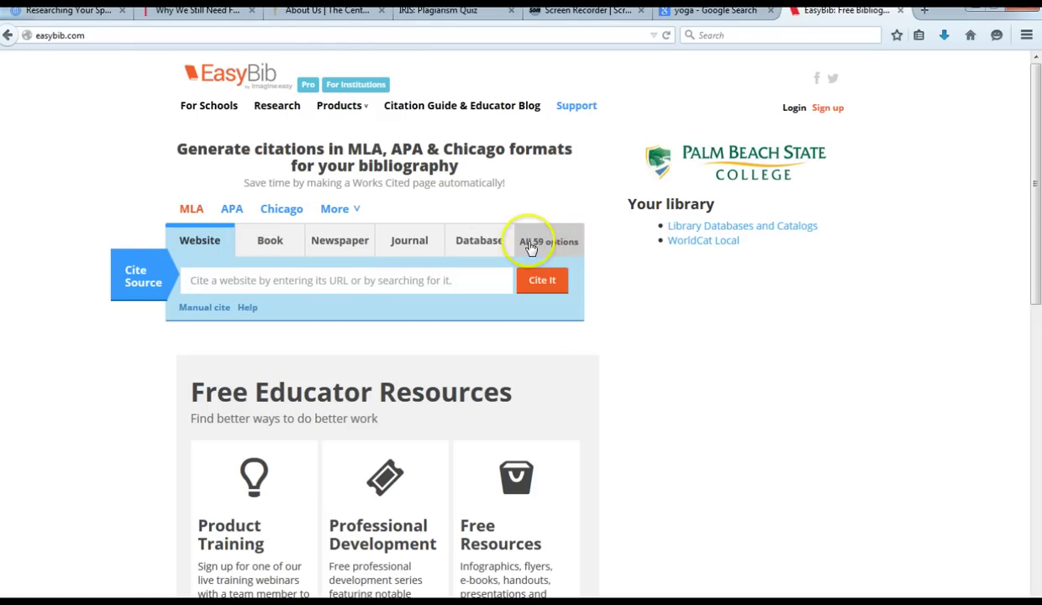
Search EasyBib's book citations for the copied title "Yoga Anatomy".
click(289, 257)
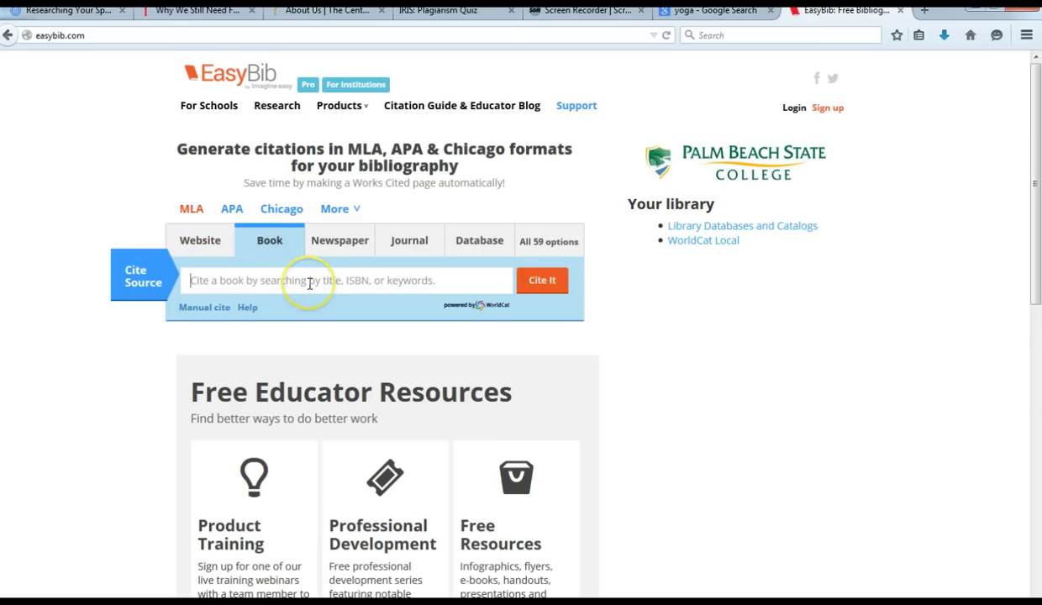
click(349, 281)
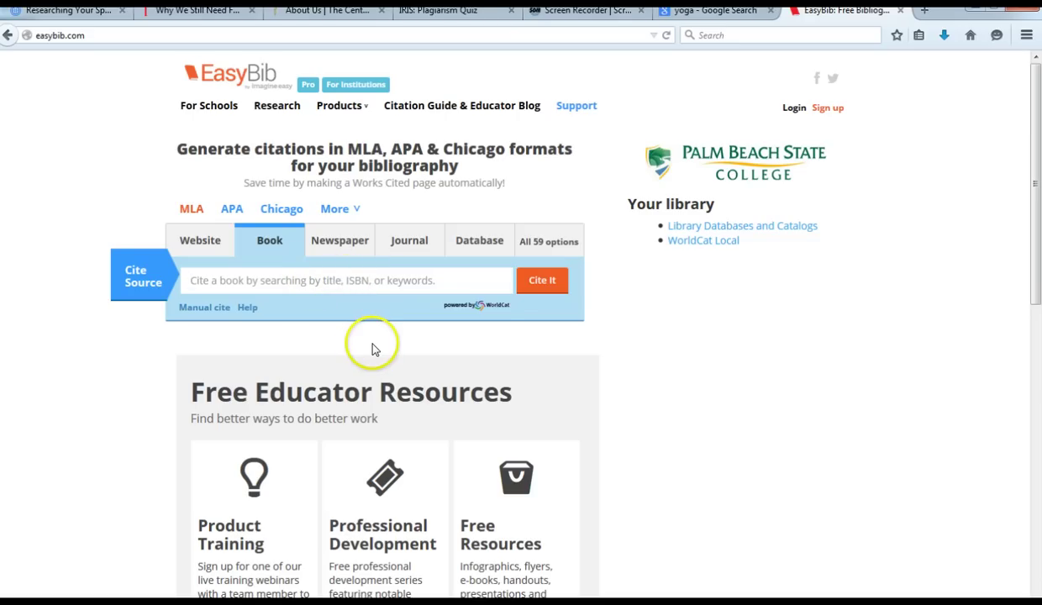
key(ctrl+v)
key(Return)
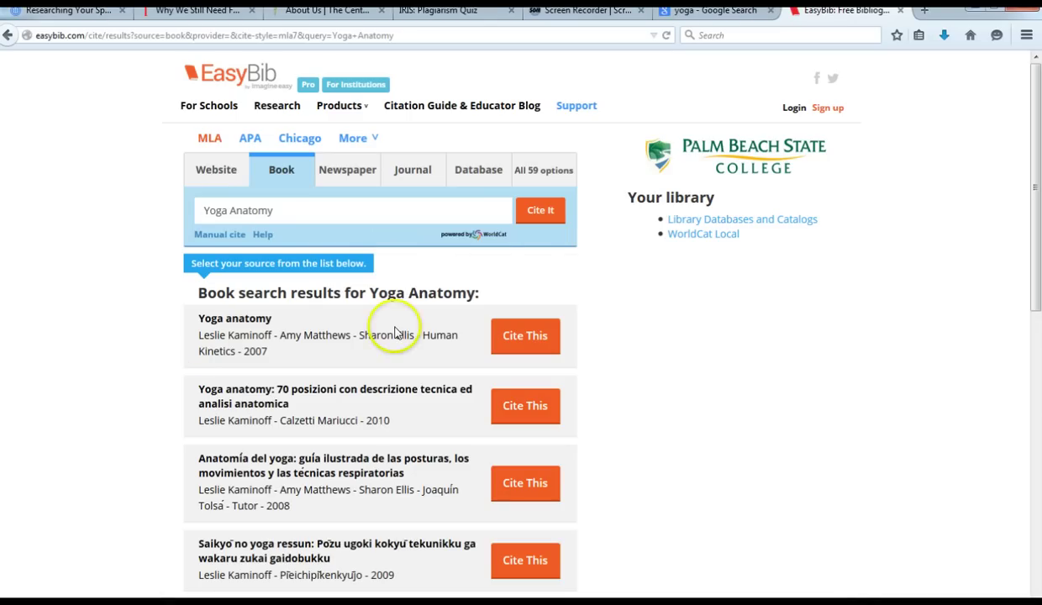
Start an MLA citation for the 2007 Human Kinetics edition of Yoga anatomy and review its prefilled fields.
click(542, 353)
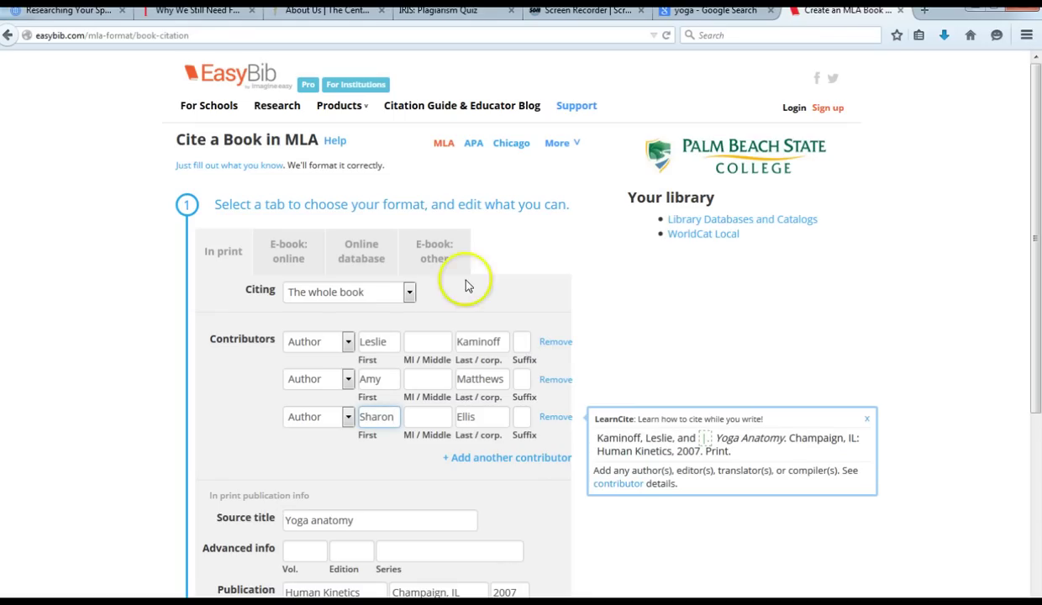
scroll(458, 378, down, 3)
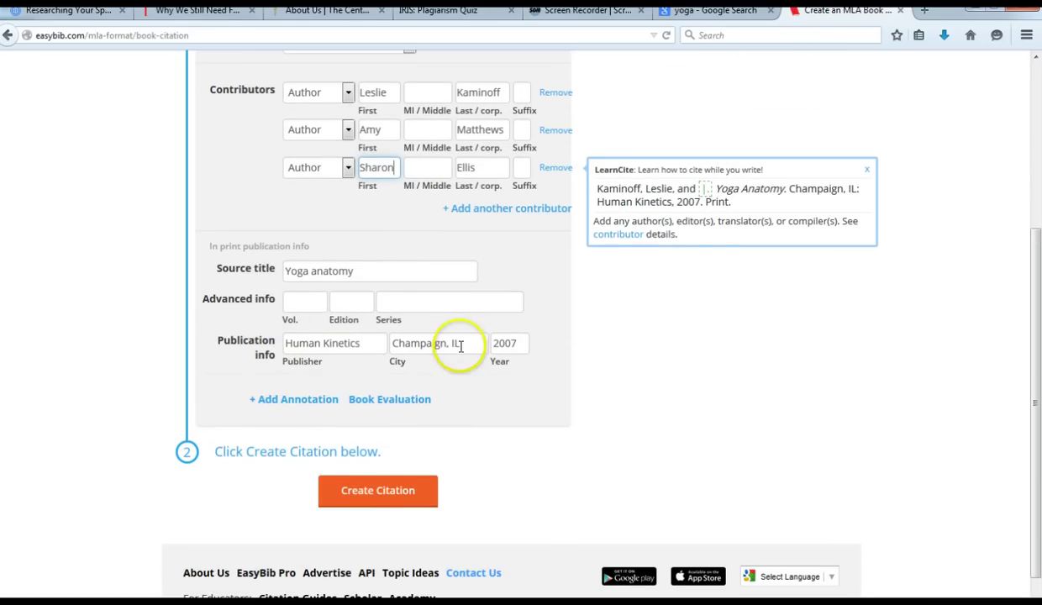
scroll(461, 164, up, 2)
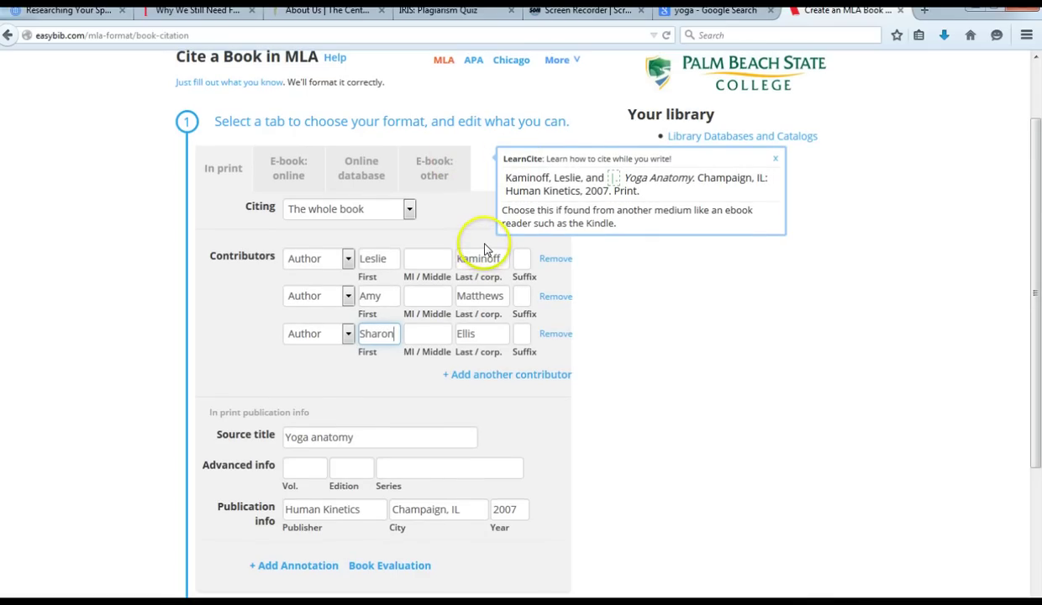
Open Yoga Anatomy from the Google Books results and examine the edition and copyright details on its cataloging page.
click(701, 19)
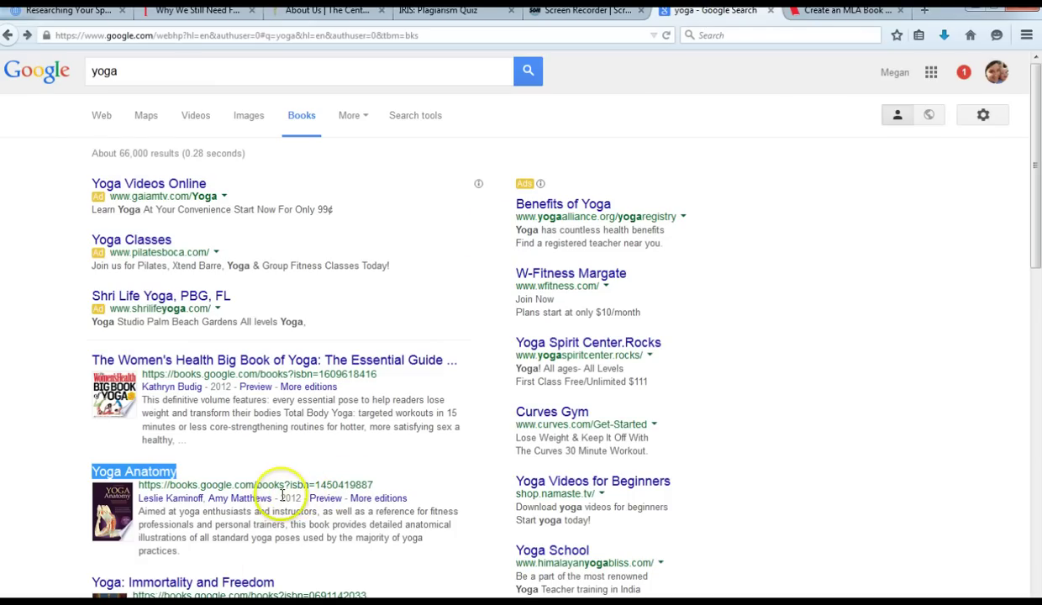
click(132, 476)
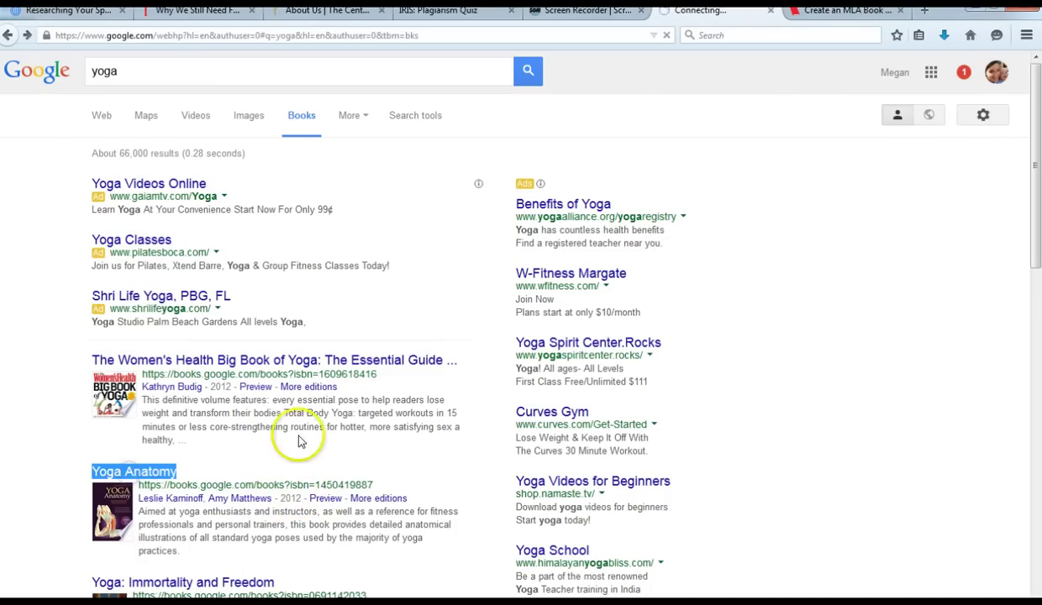
scroll(289, 419, down, 8)
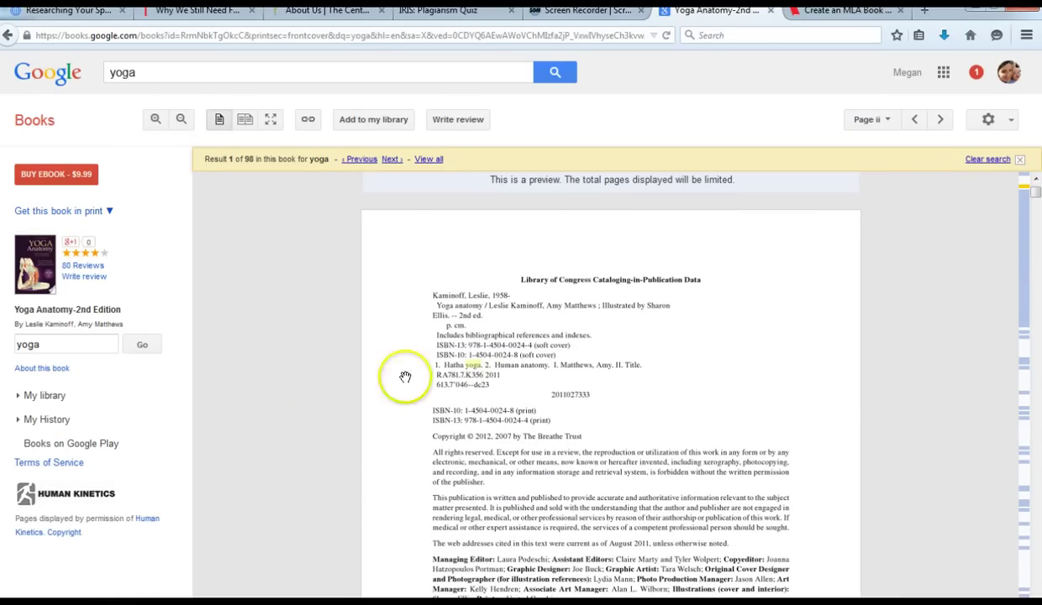
scroll(516, 477, down, 2)
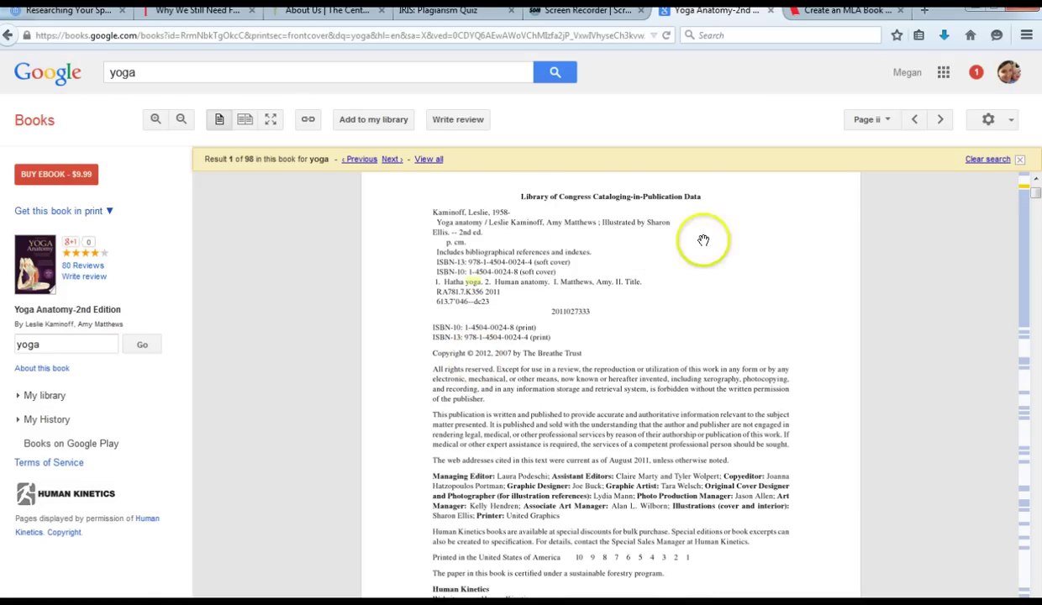
Set the EasyBib citation's publication year to 2012 and switch its format to E-book: online.
click(835, 15)
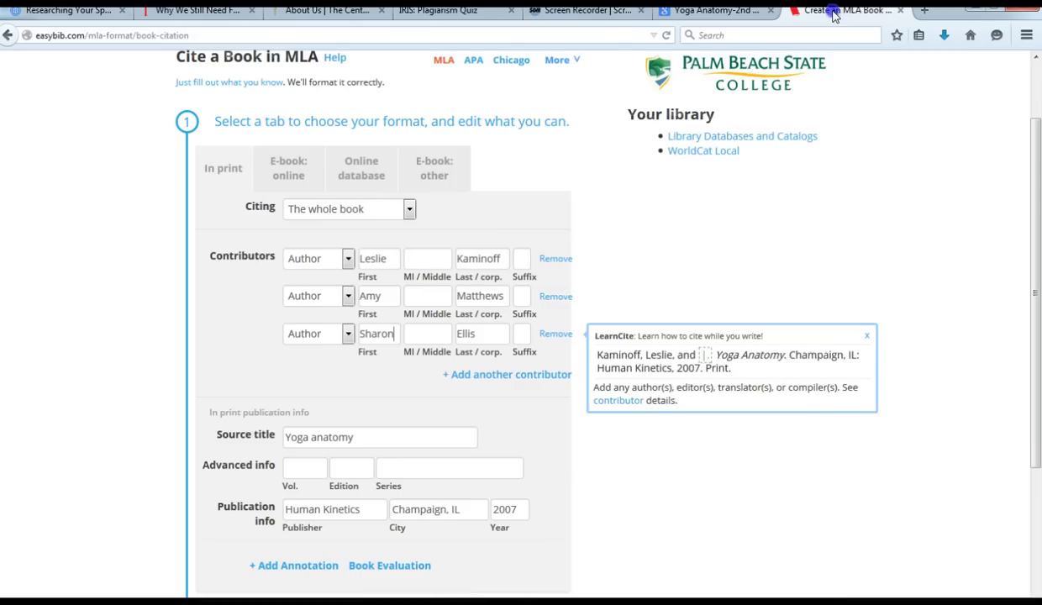
click(515, 510)
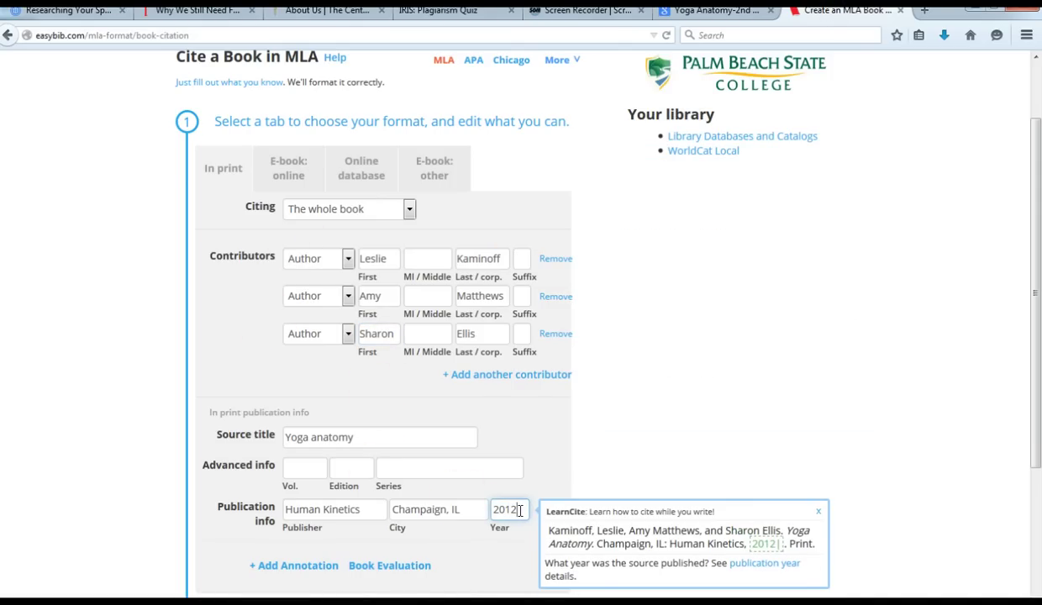
mouse_move(273, 154)
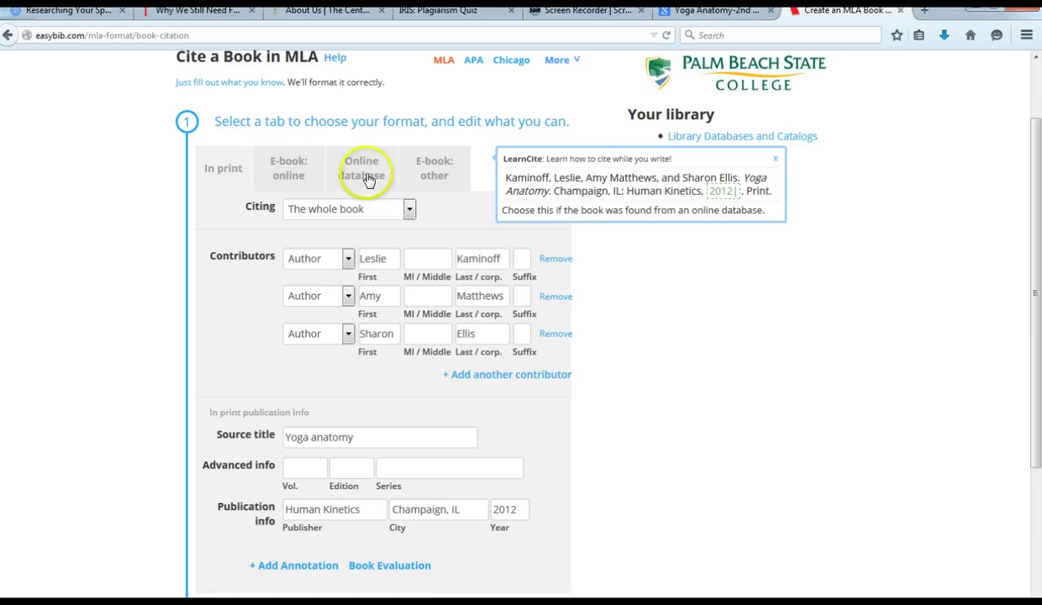
mouse_move(467, 186)
click(296, 175)
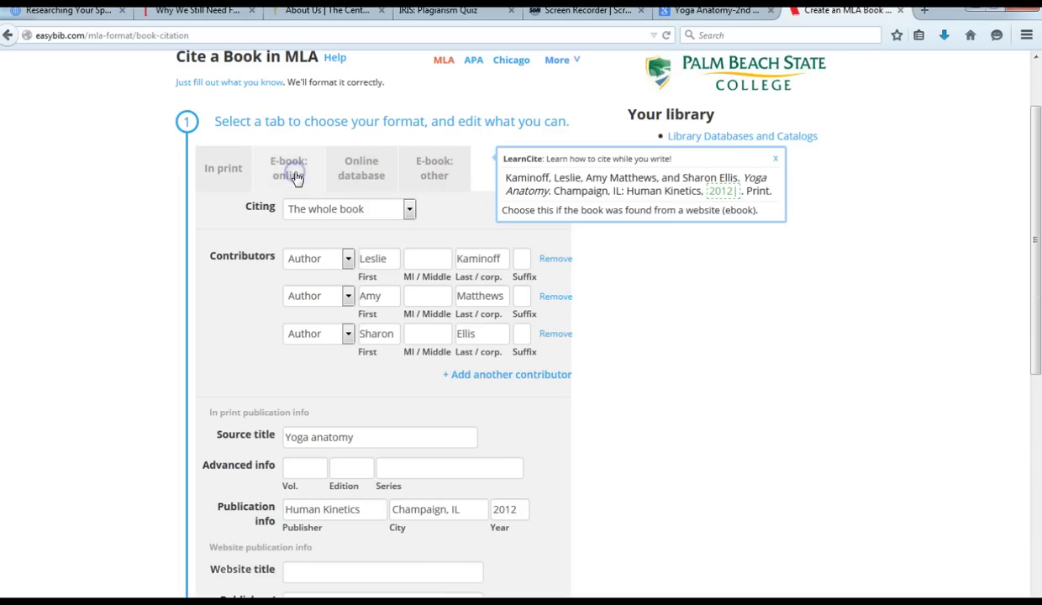
Copy the web address of the Yoga Anatomy preview in Google Books and enter it as the citation's URL.
scroll(307, 263, down, 3)
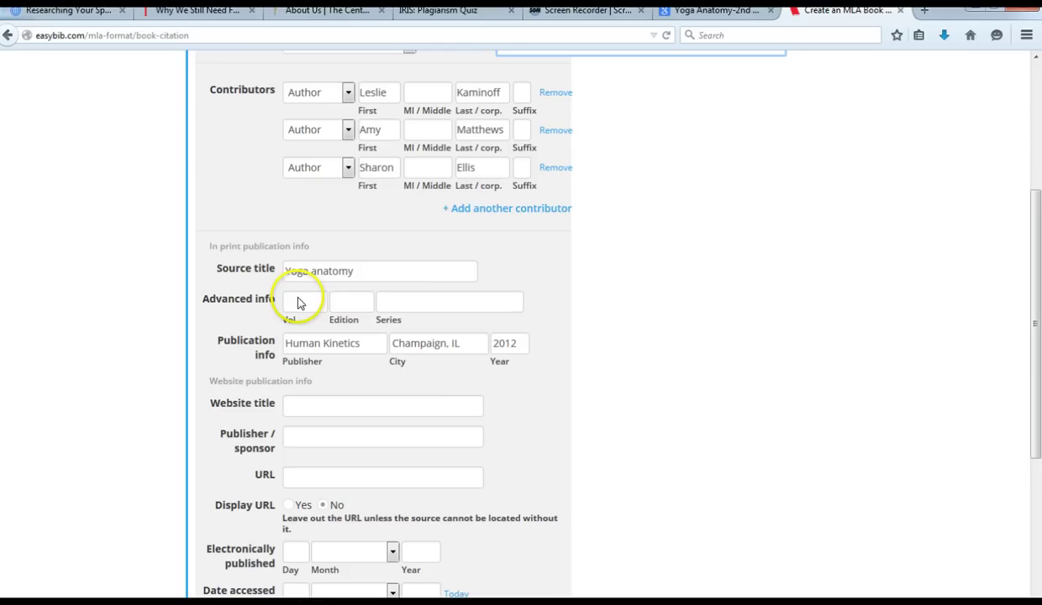
scroll(309, 411, down, 3)
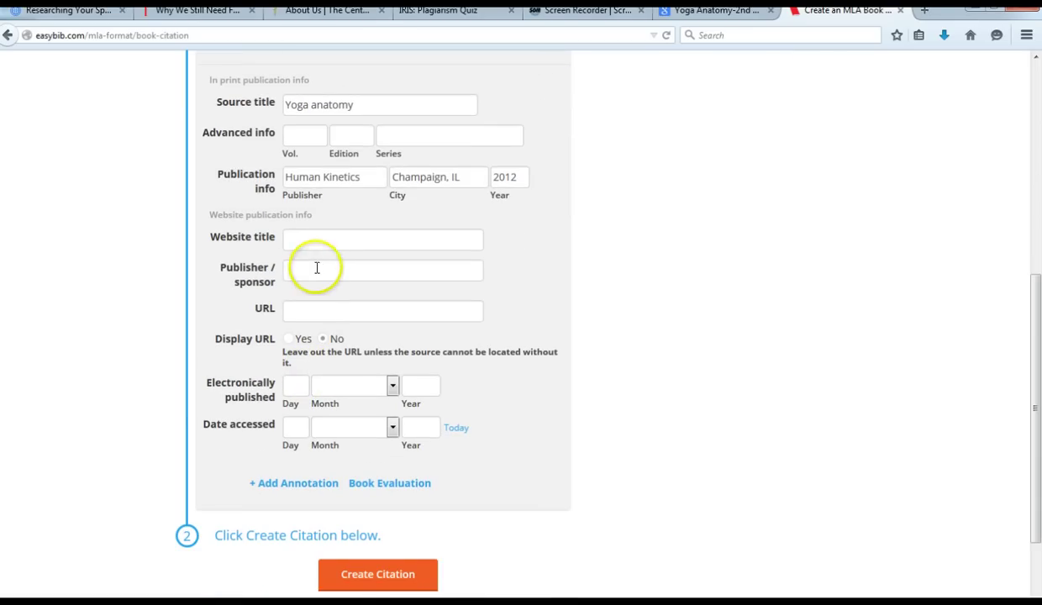
click(316, 312)
click(736, 12)
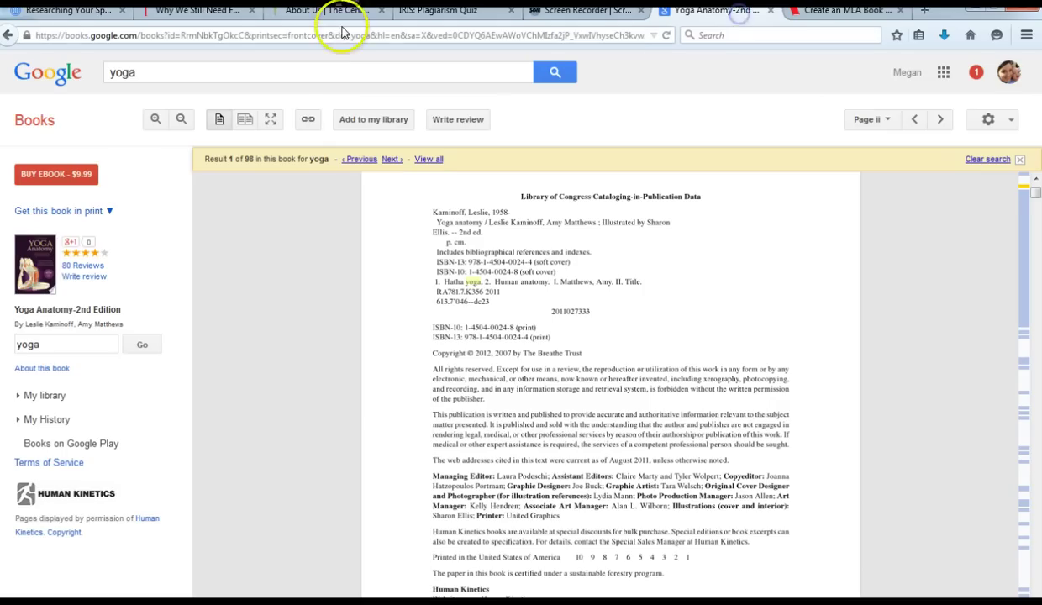
click(344, 36)
right_click(340, 37)
click(349, 86)
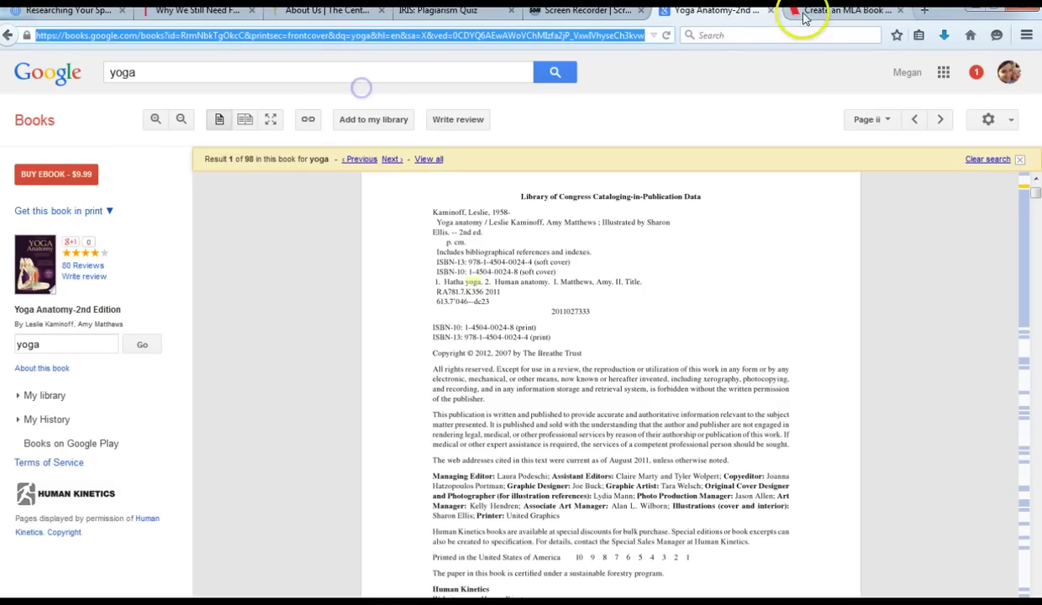
click(827, 17)
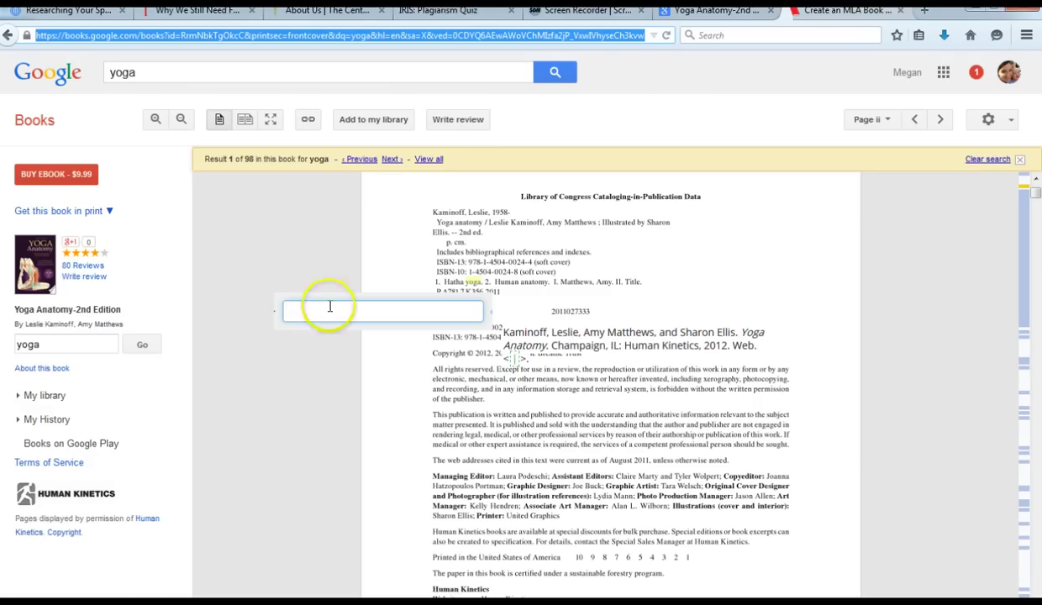
click(841, 19)
click(730, 17)
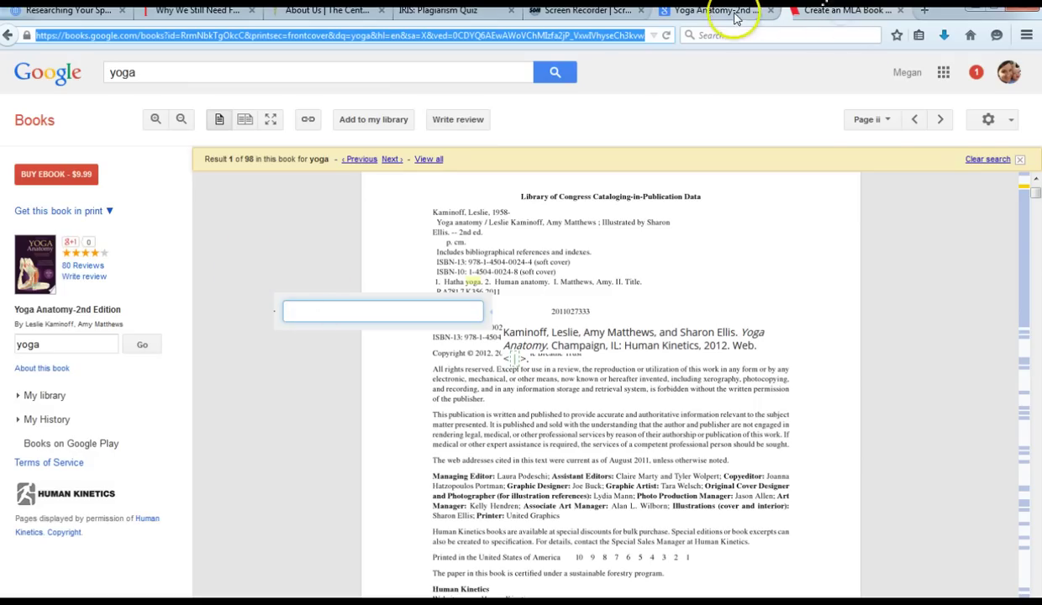
click(803, 17)
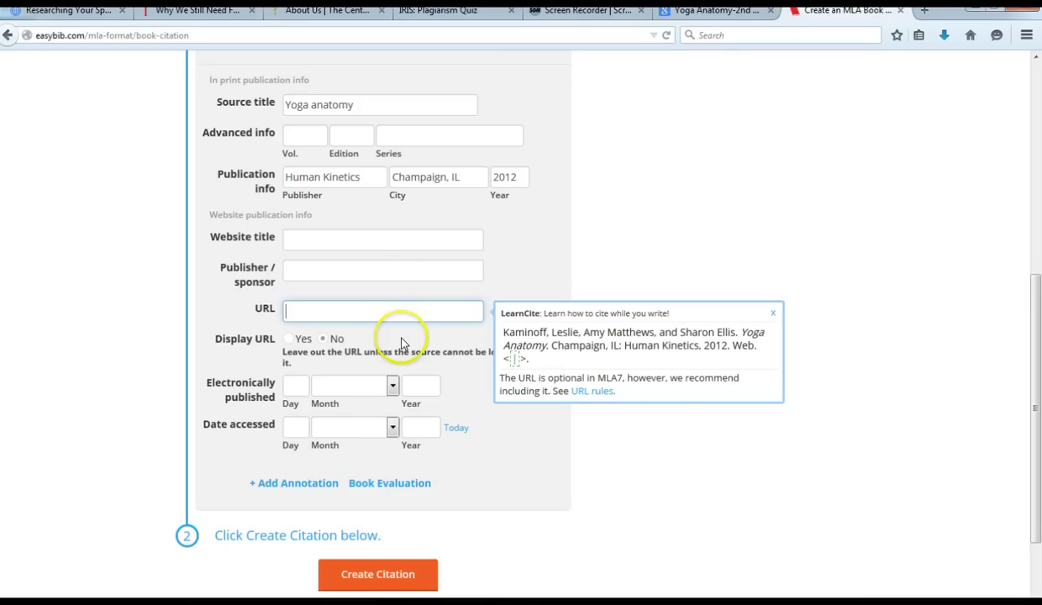
key(ctrl+v)
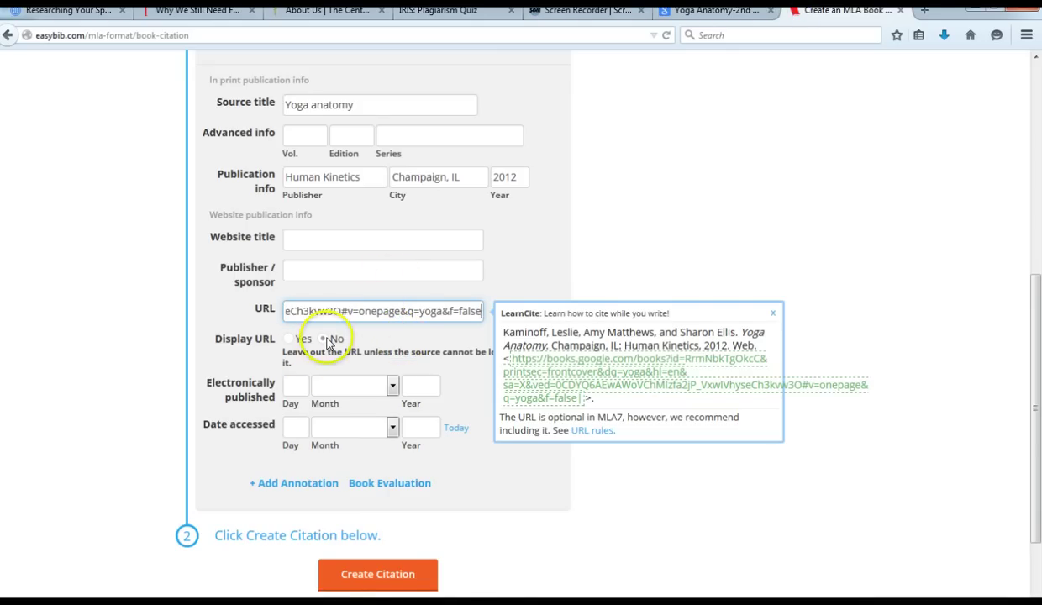
Review the citation form from its MLA heading down to the website publication info.
scroll(328, 343, down, 1)
scroll(328, 343, up, 7)
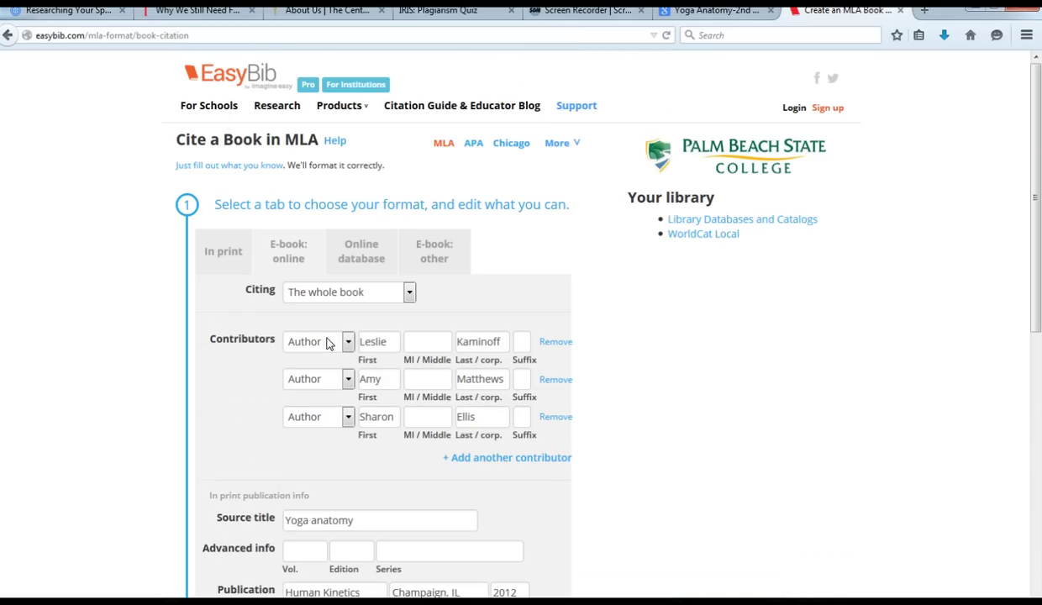
click(289, 142)
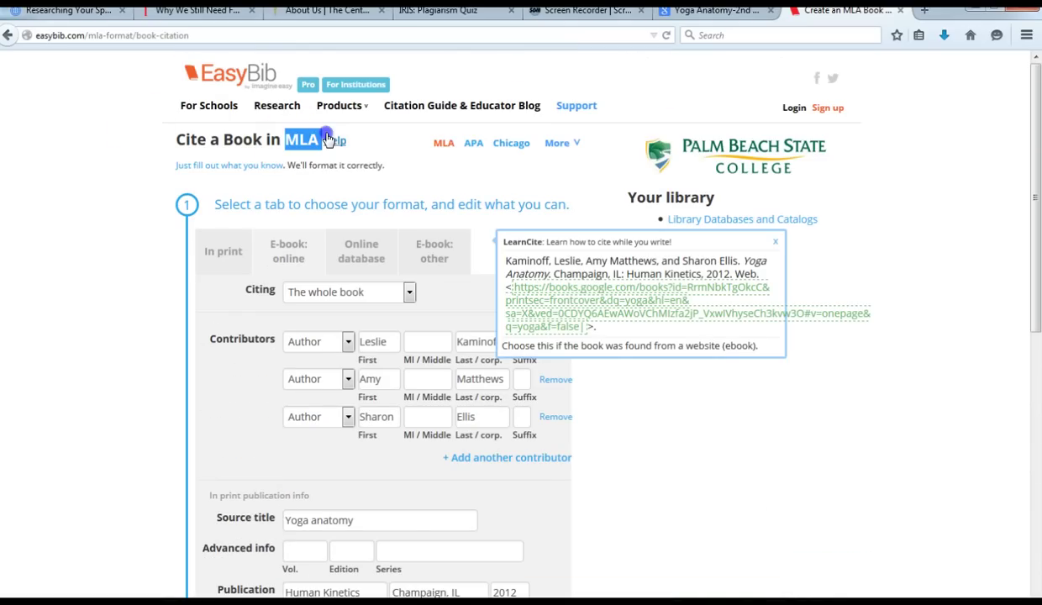
click(155, 333)
scroll(156, 335, down, 6)
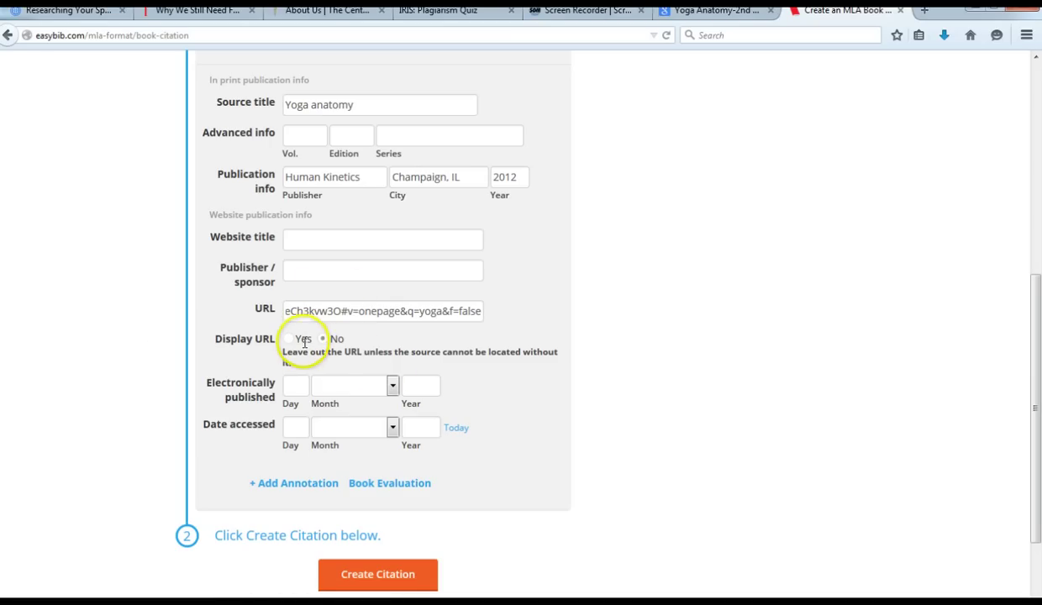
Set the date accessed to today's date, 1 September 2015, and create the citation.
click(456, 428)
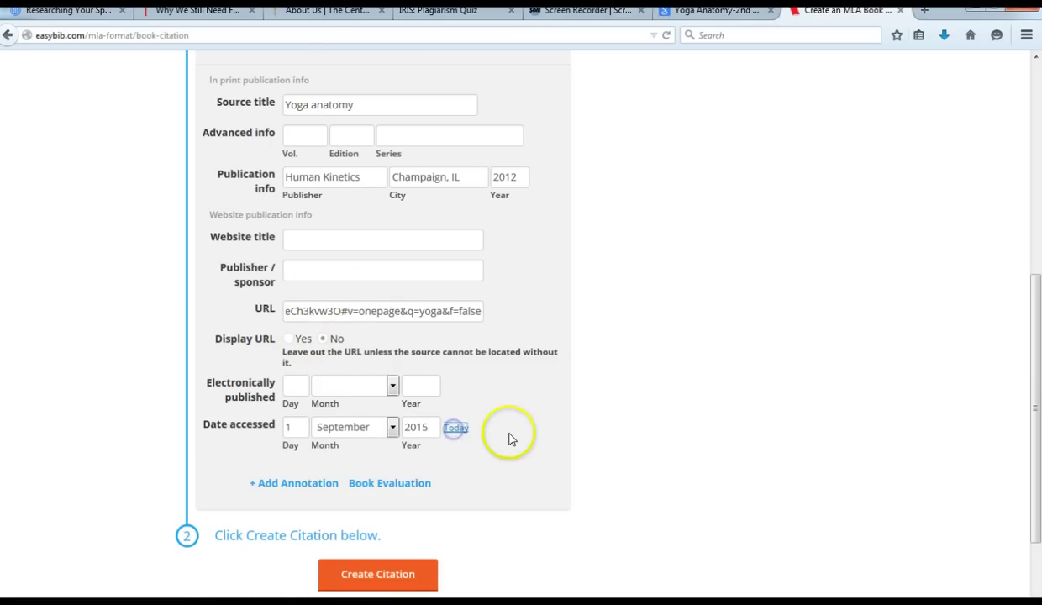
scroll(509, 437, down, 2)
click(429, 495)
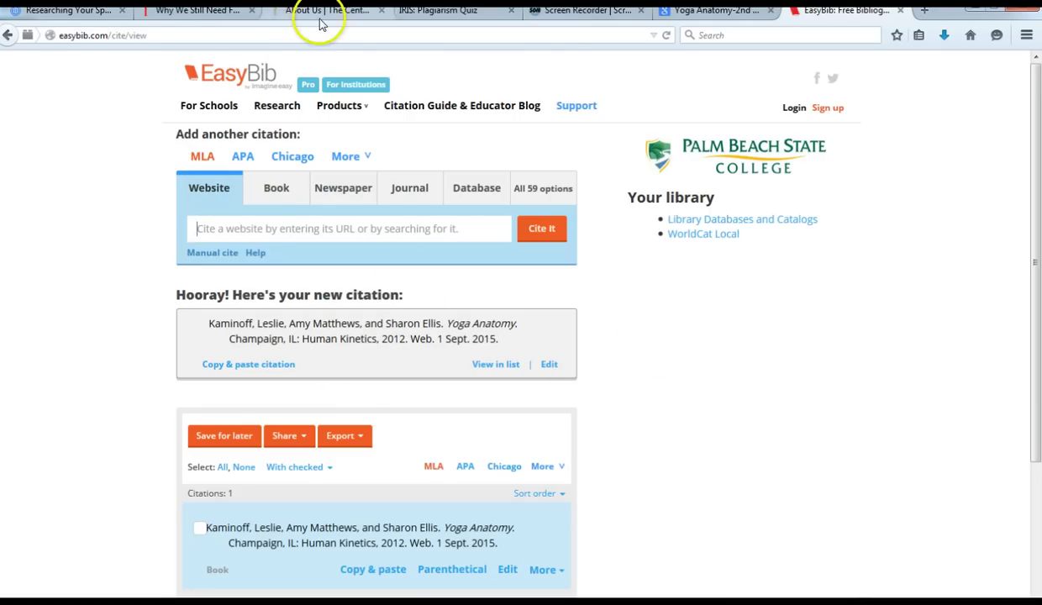
Open the website yoga.com in place of the Google Books preview.
click(694, 15)
click(527, 36)
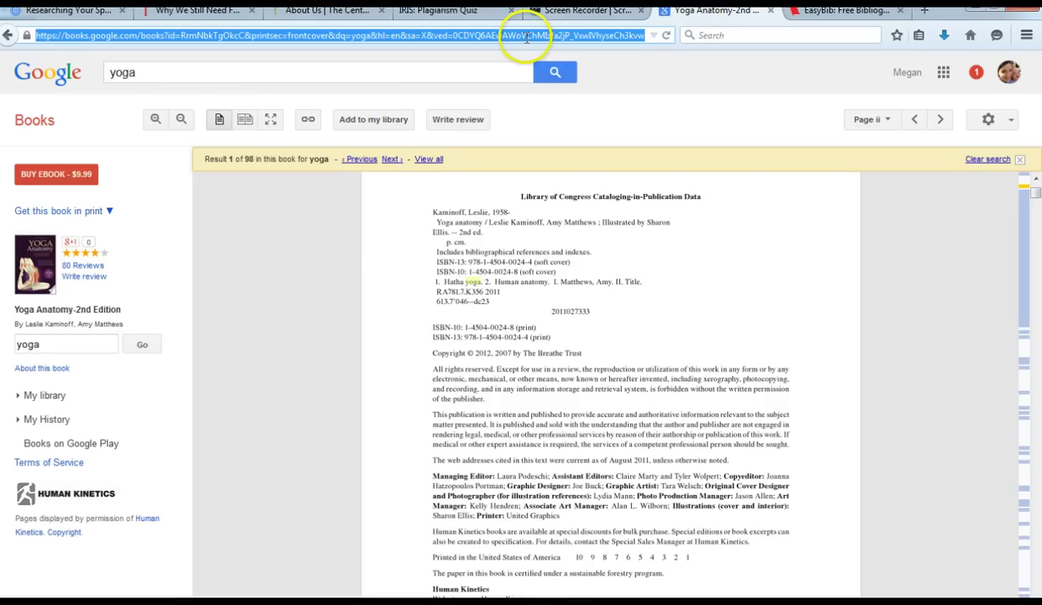
text(yoga.com)
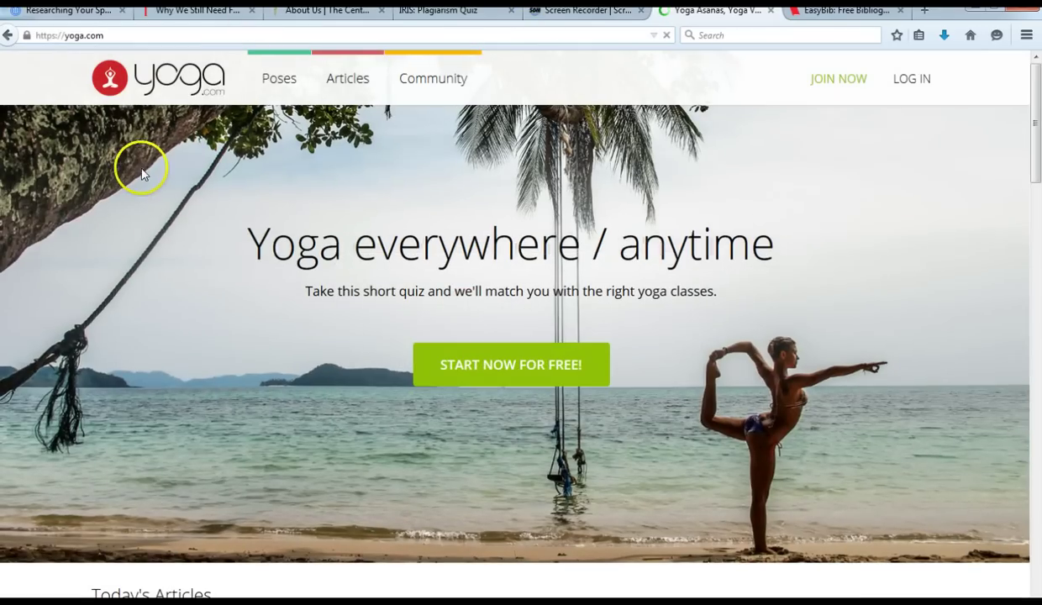
Open the Poses page of yoga.com, copy its web address and look it up in EasyBib as a website source.
click(263, 81)
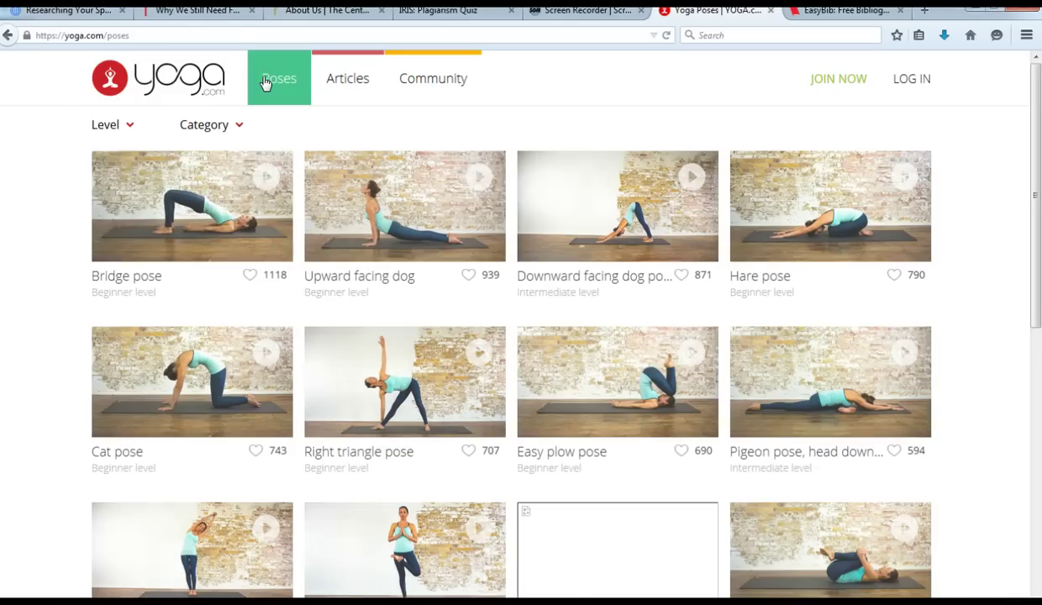
click(160, 35)
key(ctrl+c)
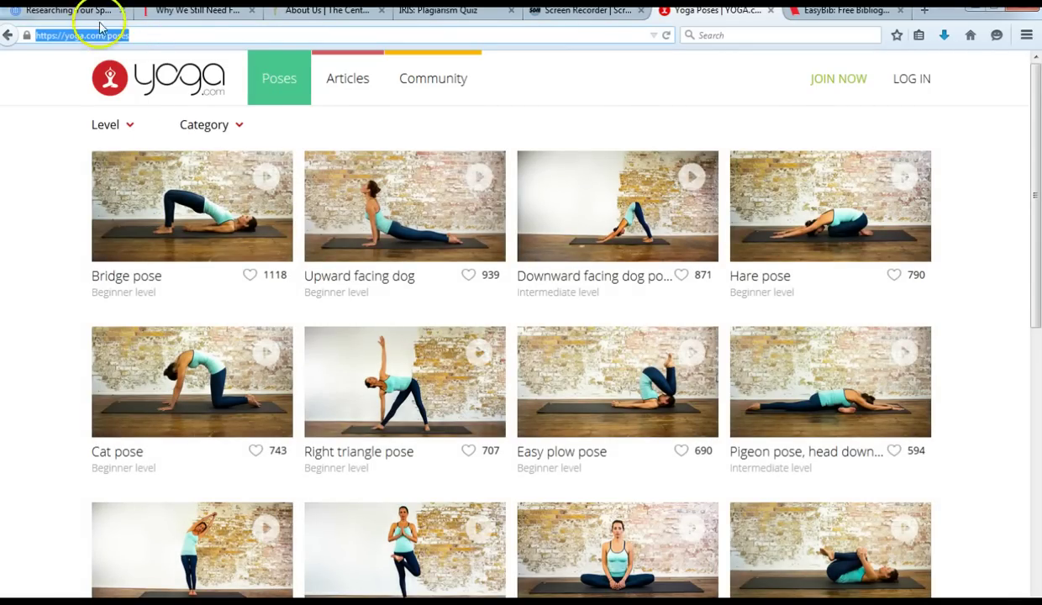
click(783, 13)
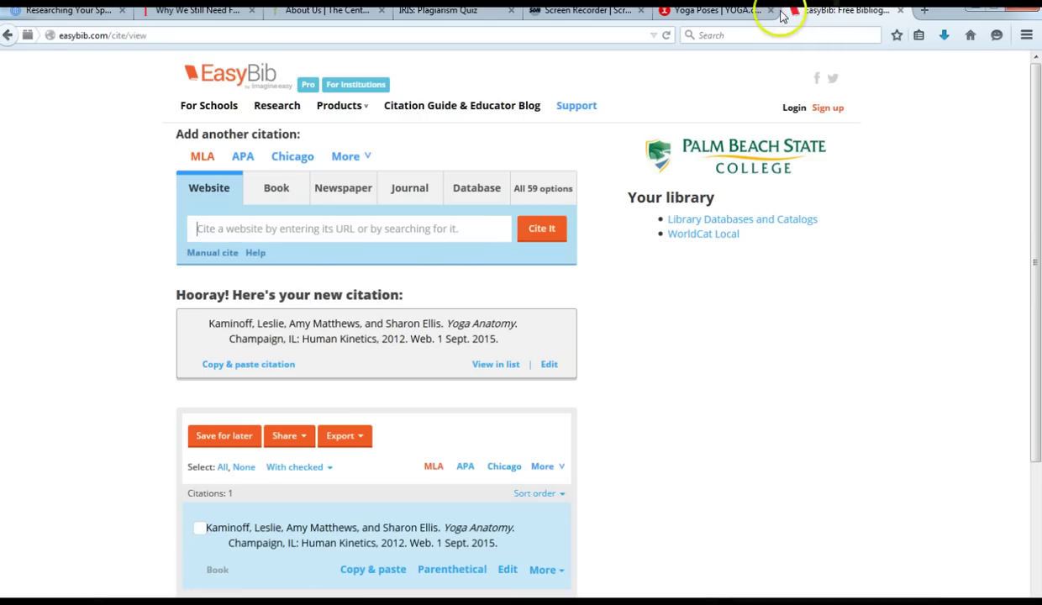
key(ctrl+v)
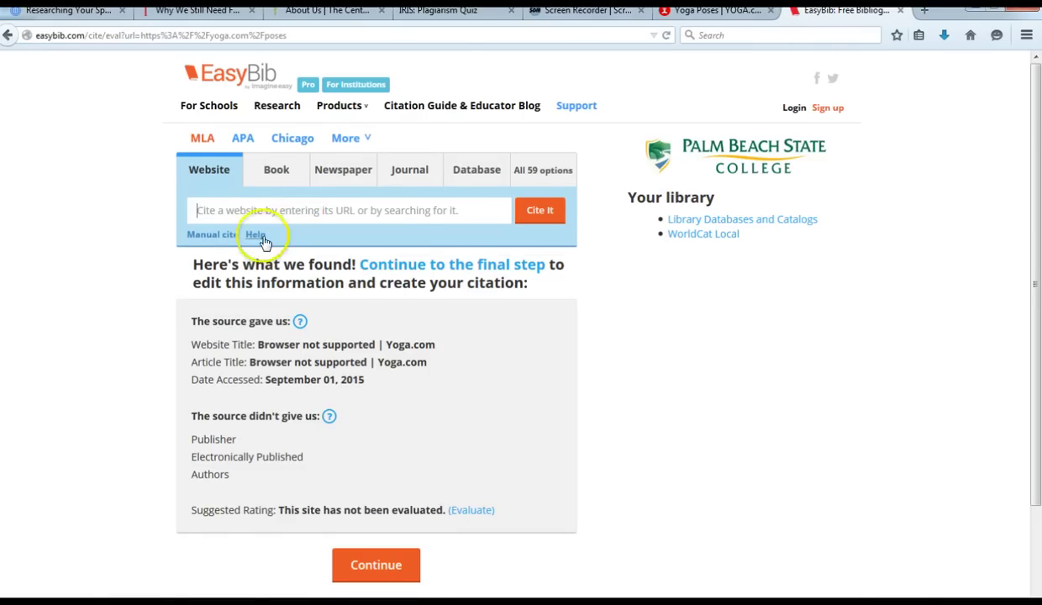
Continue from the found source information to the MLA website citation form for the Poses page.
scroll(143, 292, down, 2)
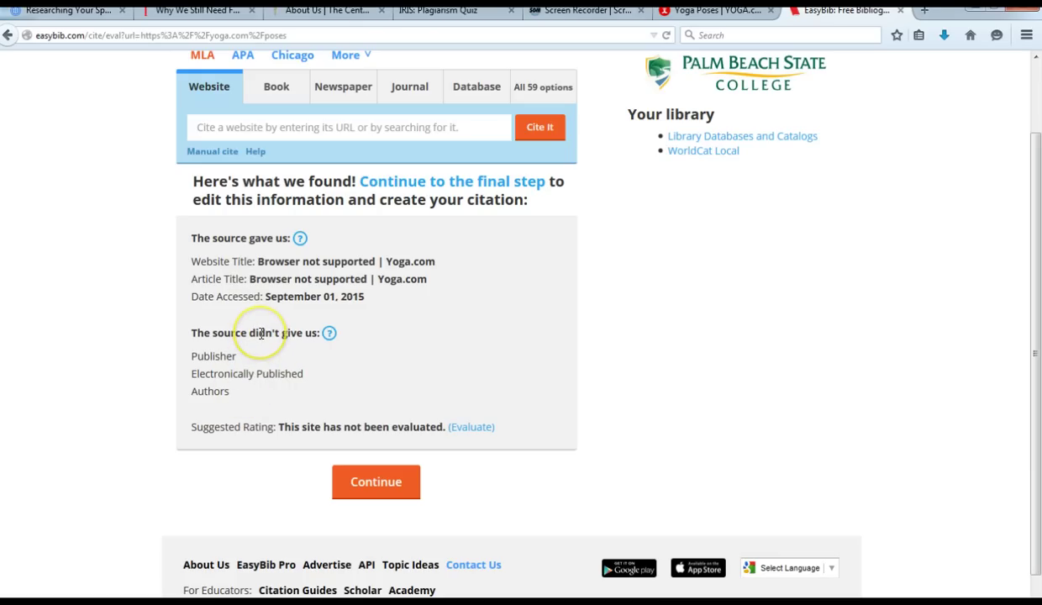
click(352, 493)
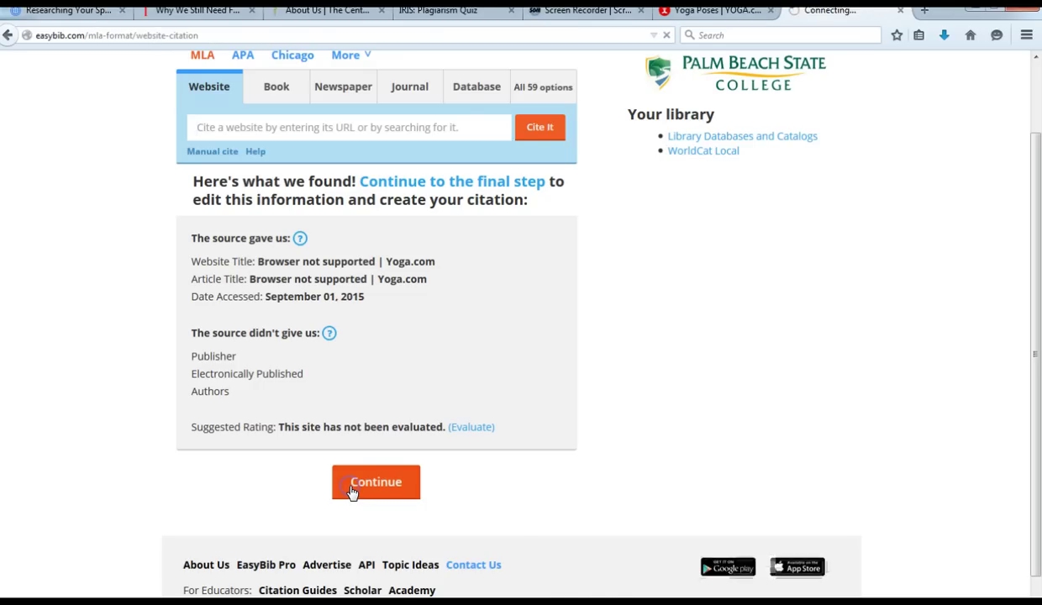
scroll(349, 487, down, 3)
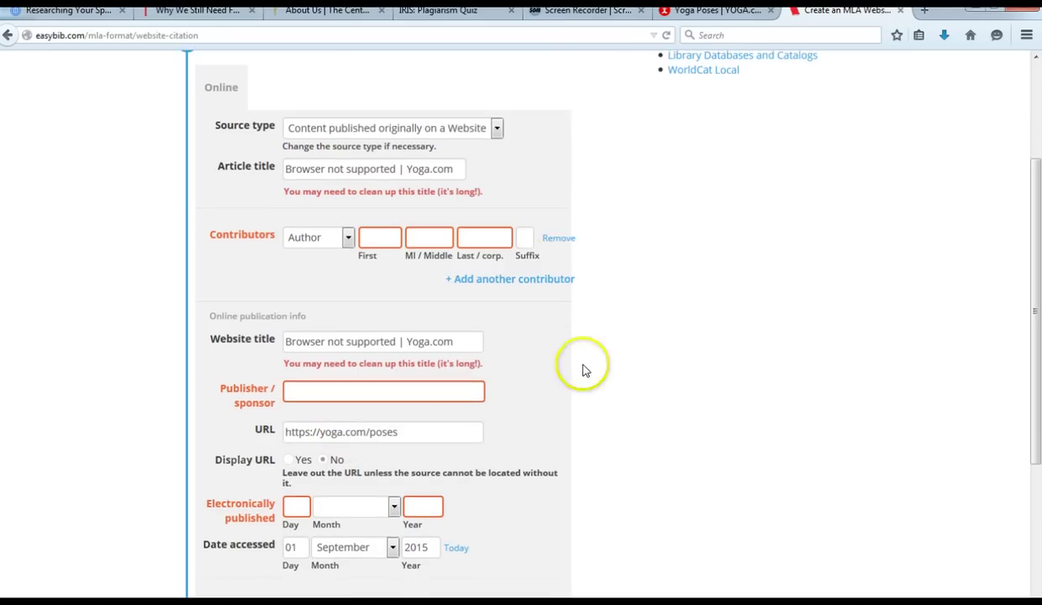
Check the copyright line at the foot of the yoga.com Poses page, and shorten the citation's website title to Yoga.com.
click(702, 10)
scroll(55, 397, down, 10)
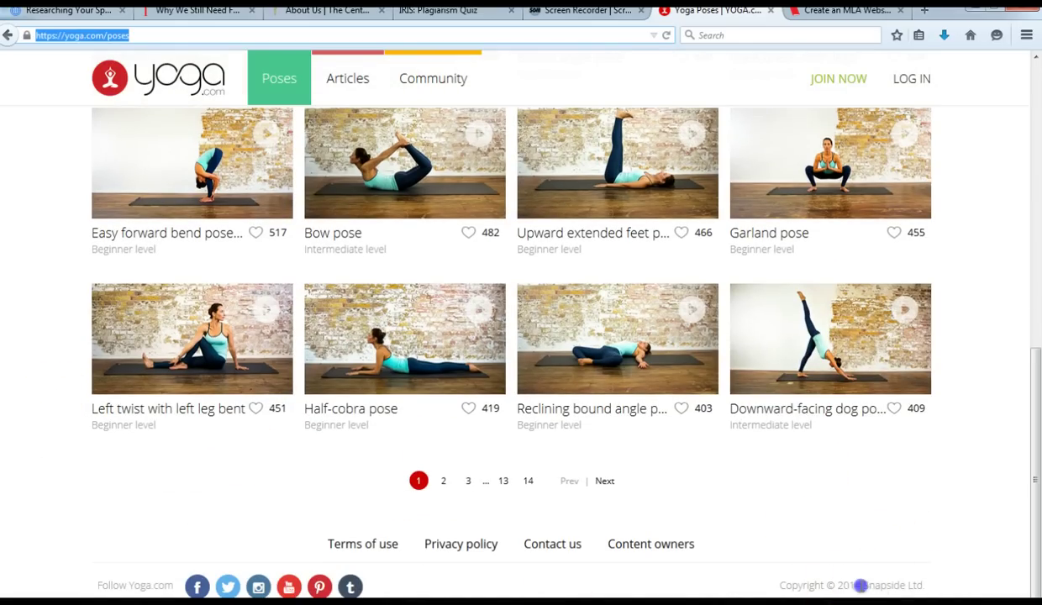
drag(853, 584, 961, 593)
click(938, 588)
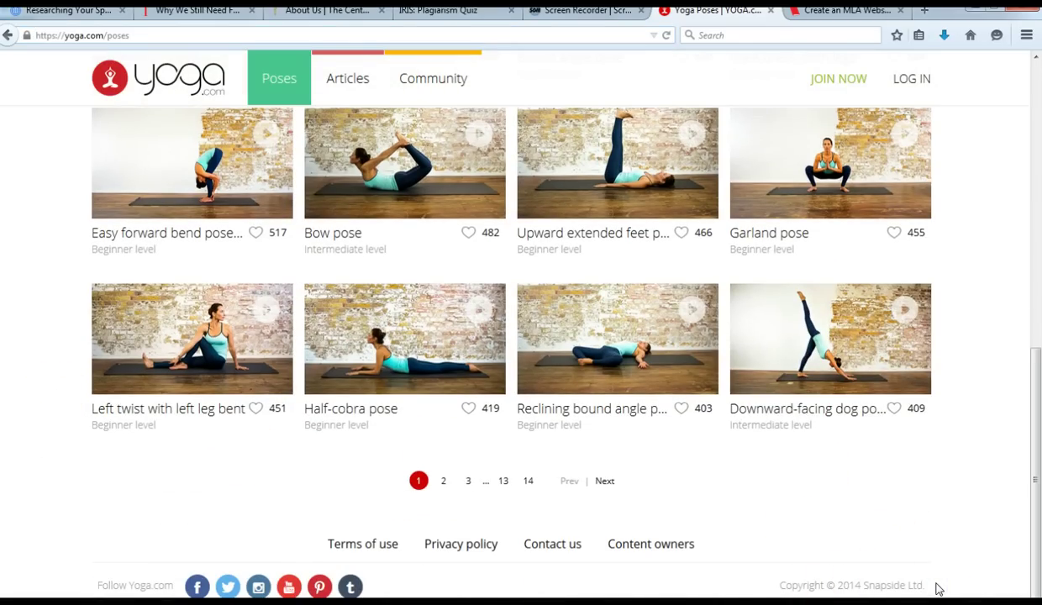
click(825, 11)
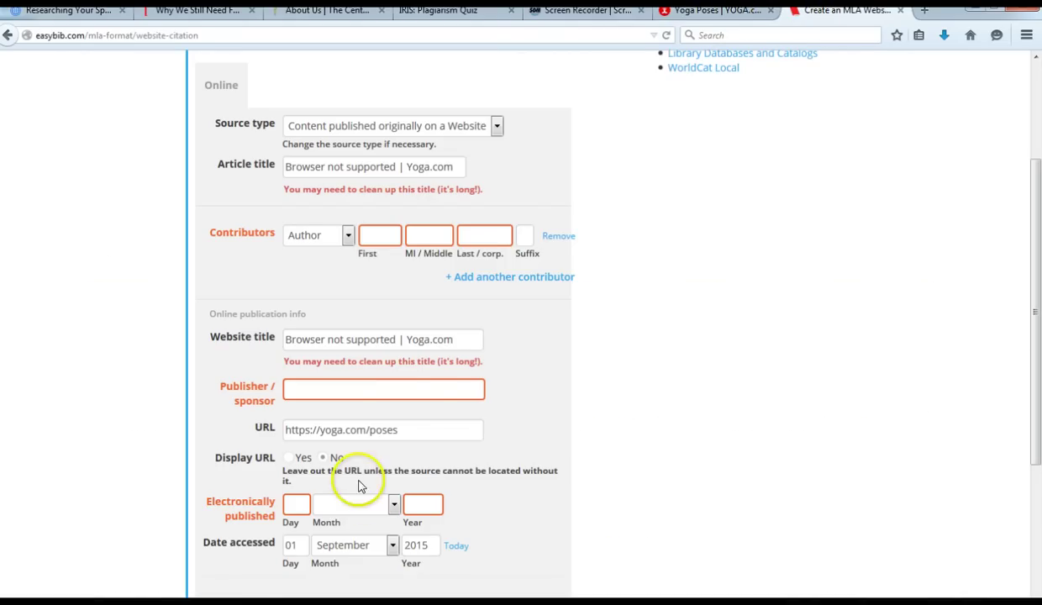
drag(402, 340, 193, 333)
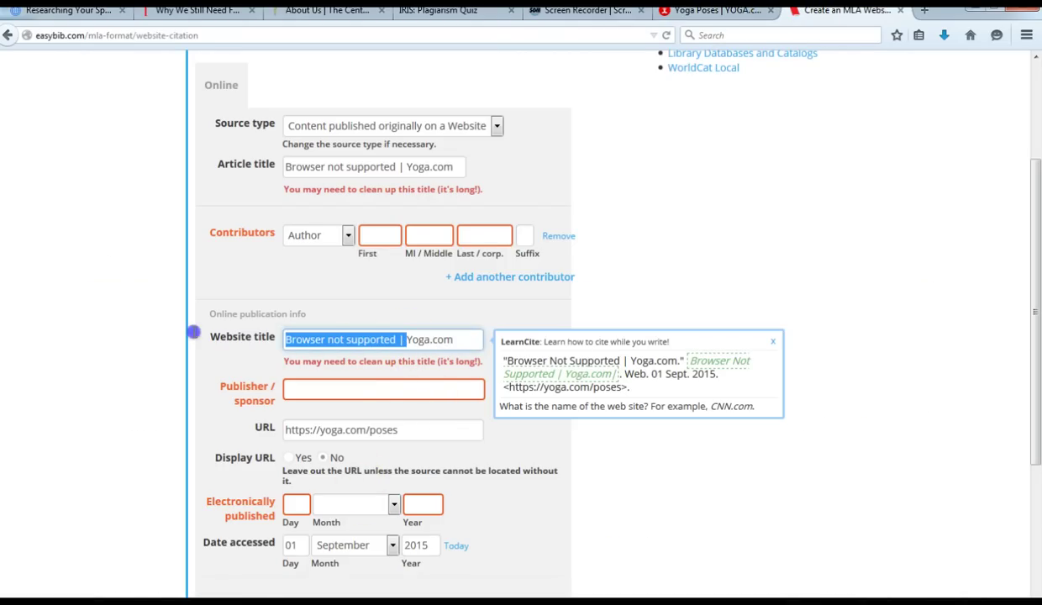
key(BackSpace)
scroll(319, 344, down, 2)
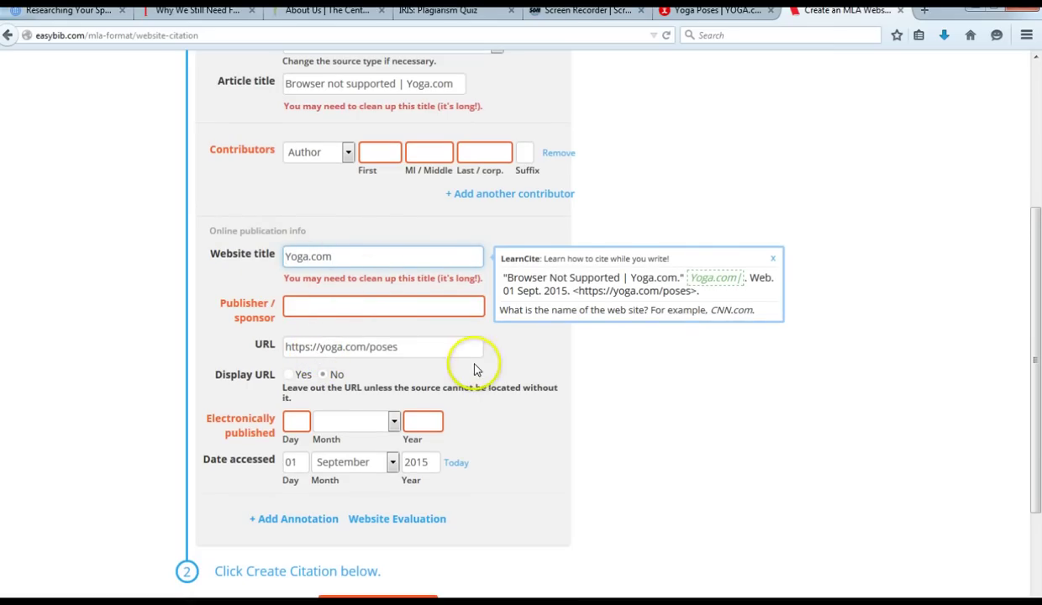
scroll(475, 369, down, 2)
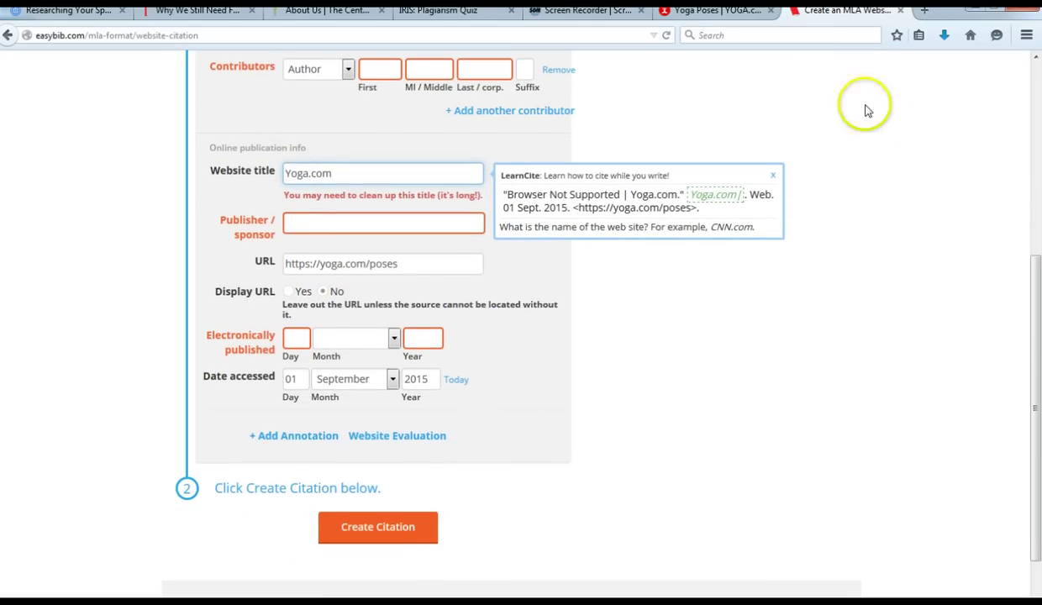
Look up the copyright year on the yoga.com page and set the citation's electronically published year to 2014.
click(692, 15)
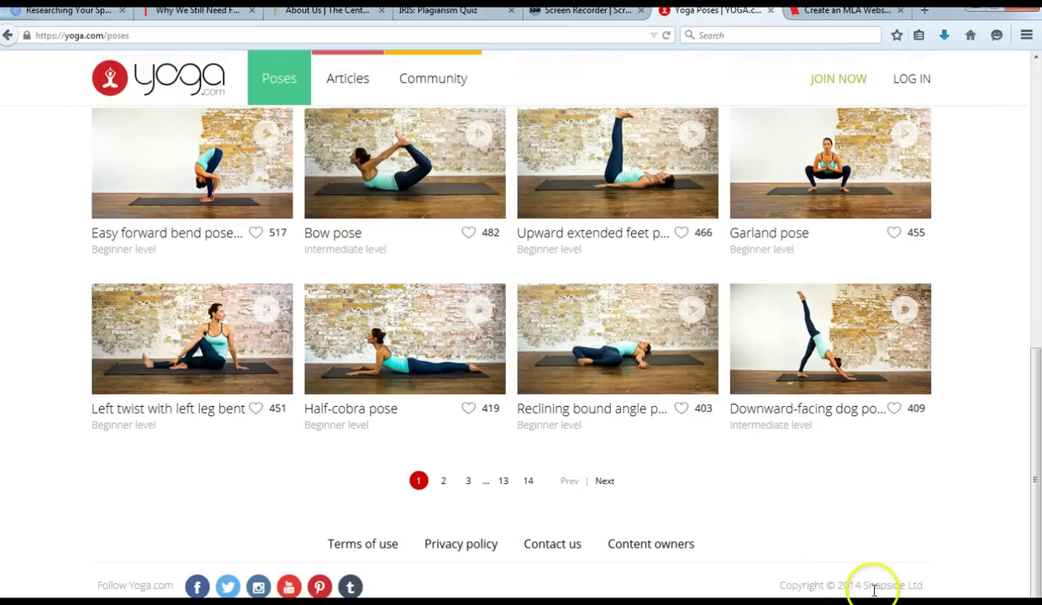
click(864, 13)
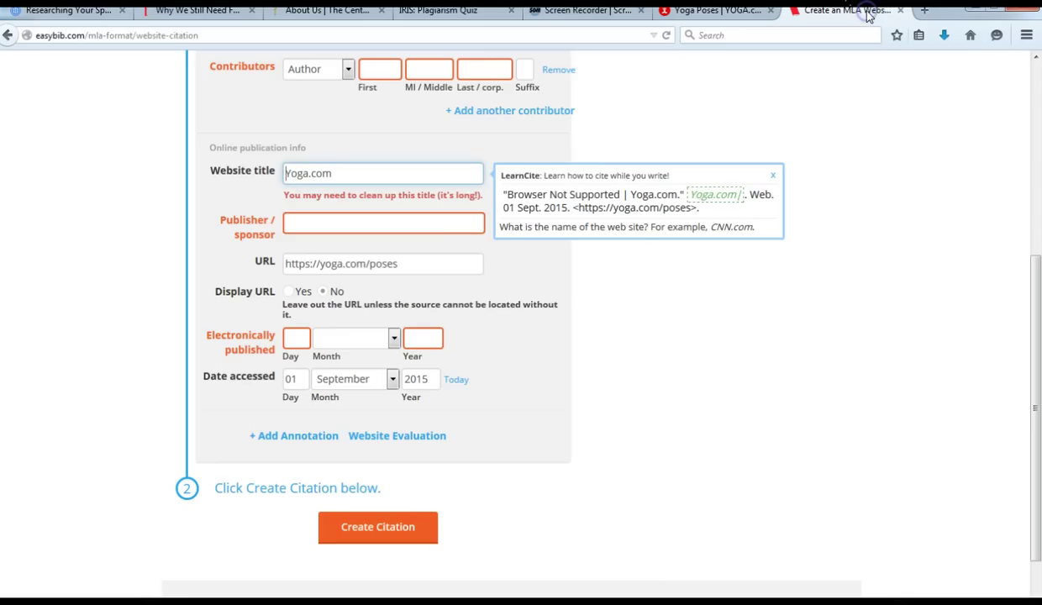
click(415, 335)
text(2)
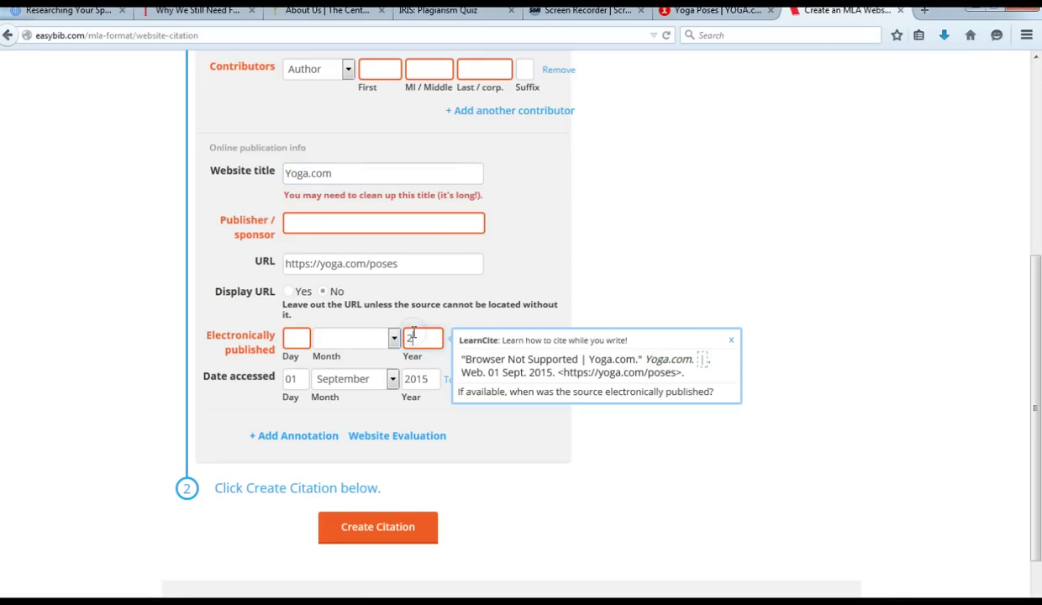
text(014)
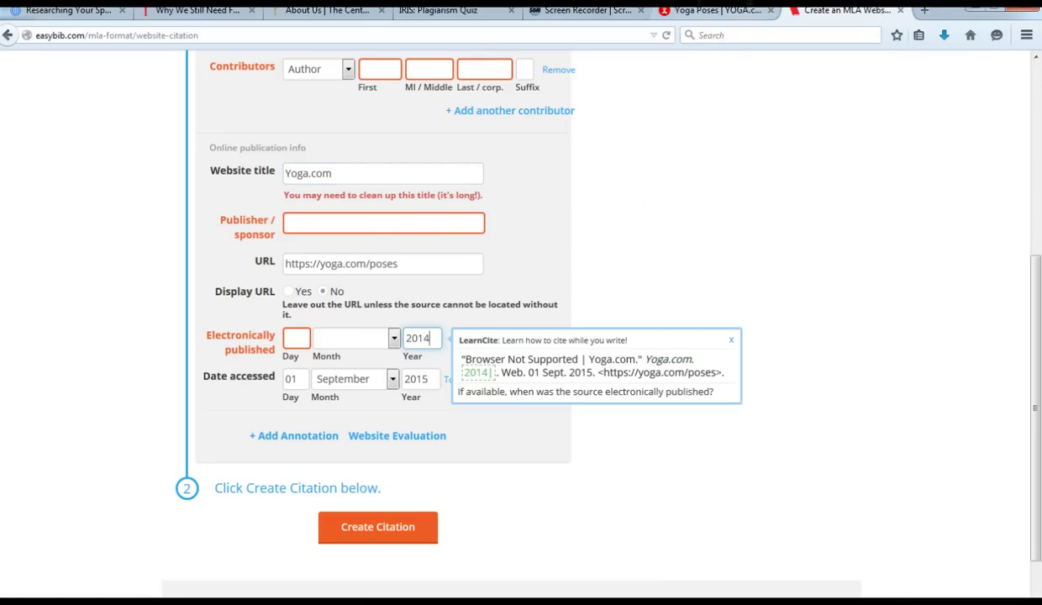
click(714, 10)
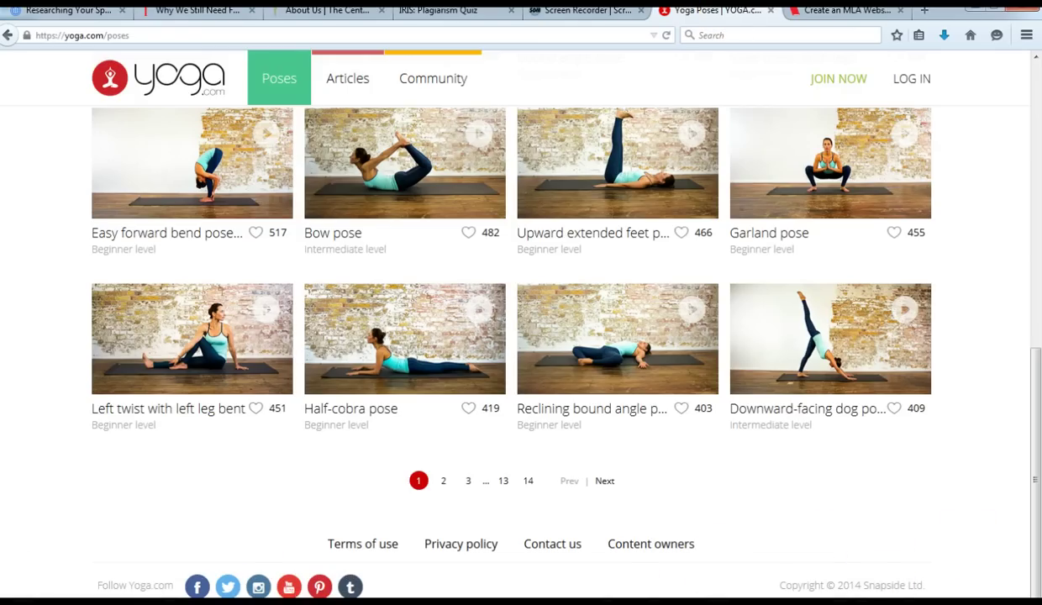
click(845, 10)
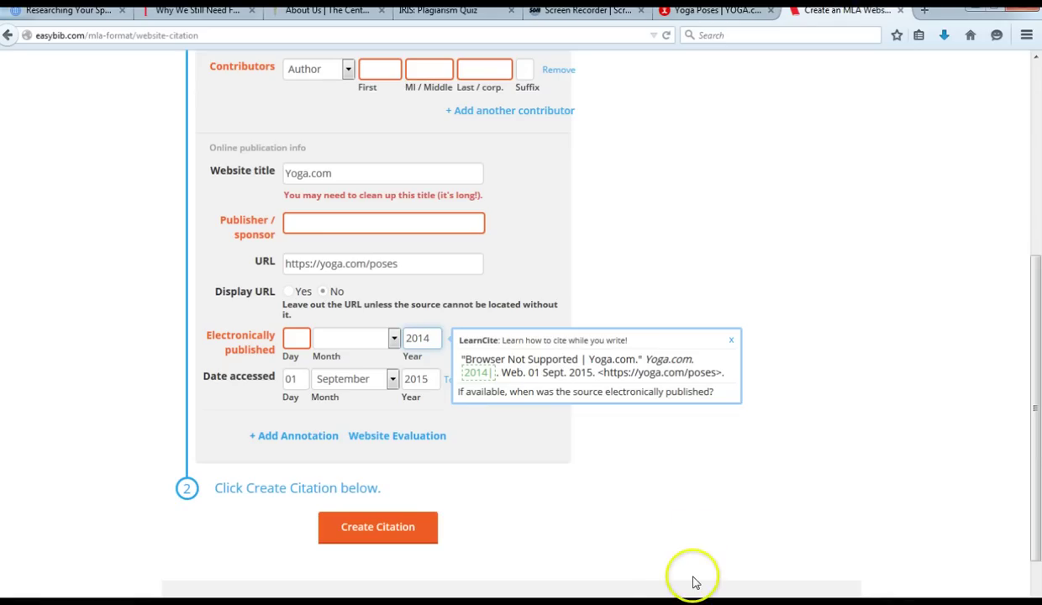
scroll(565, 503, up, 2)
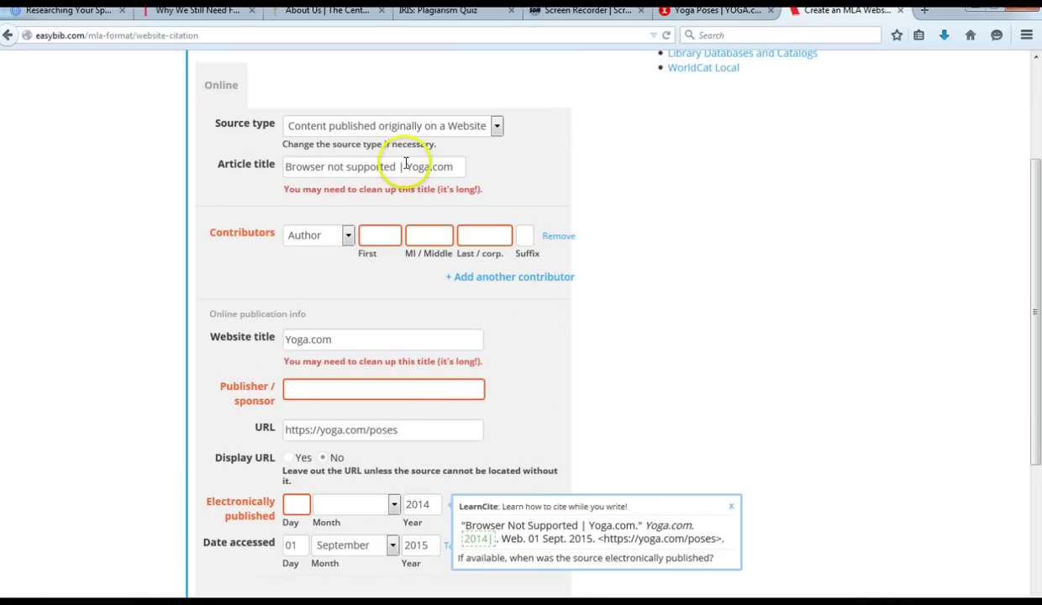
Replace the citation's article title with Pose.
drag(263, 170, 252, 171)
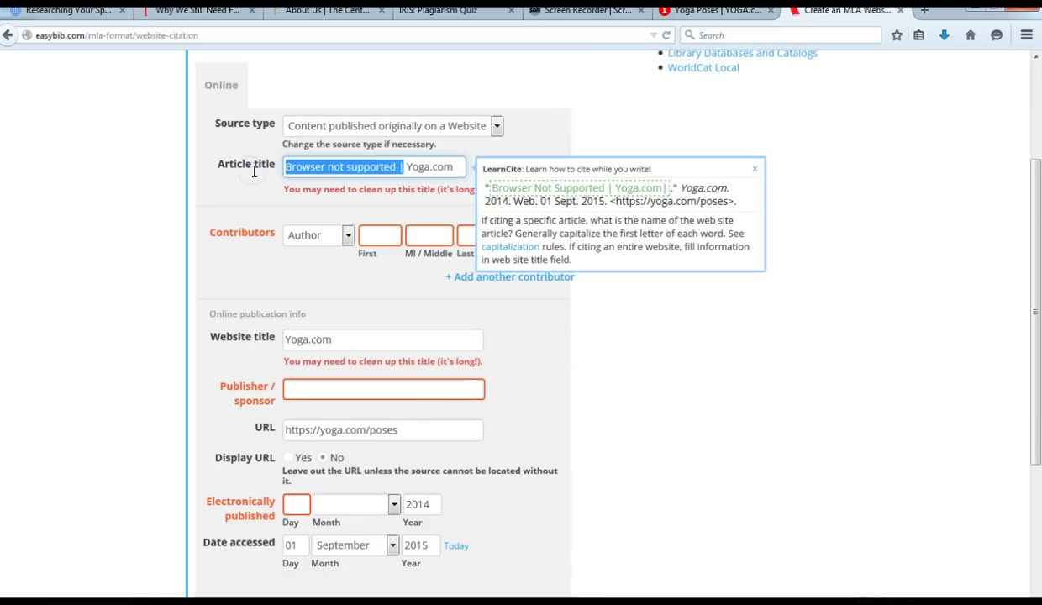
key(BackSpace)
key(Delete)
key(Delete)
key(Delete)
key(Delete)
key(Delete)
key(Delete)
key(Delete)
key(Delete)
click(275, 172)
text(Po)
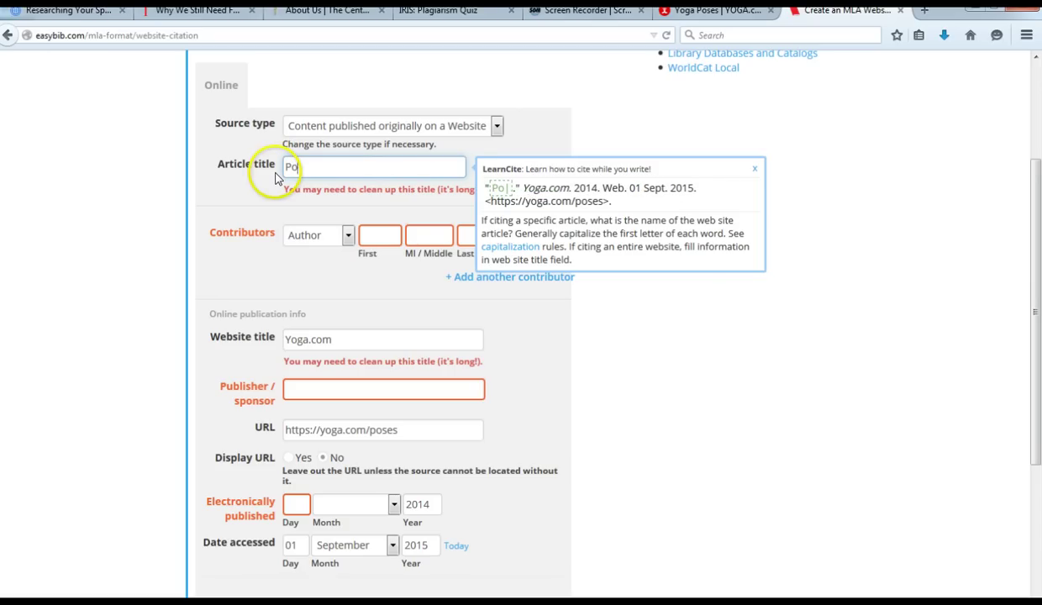
text(se)
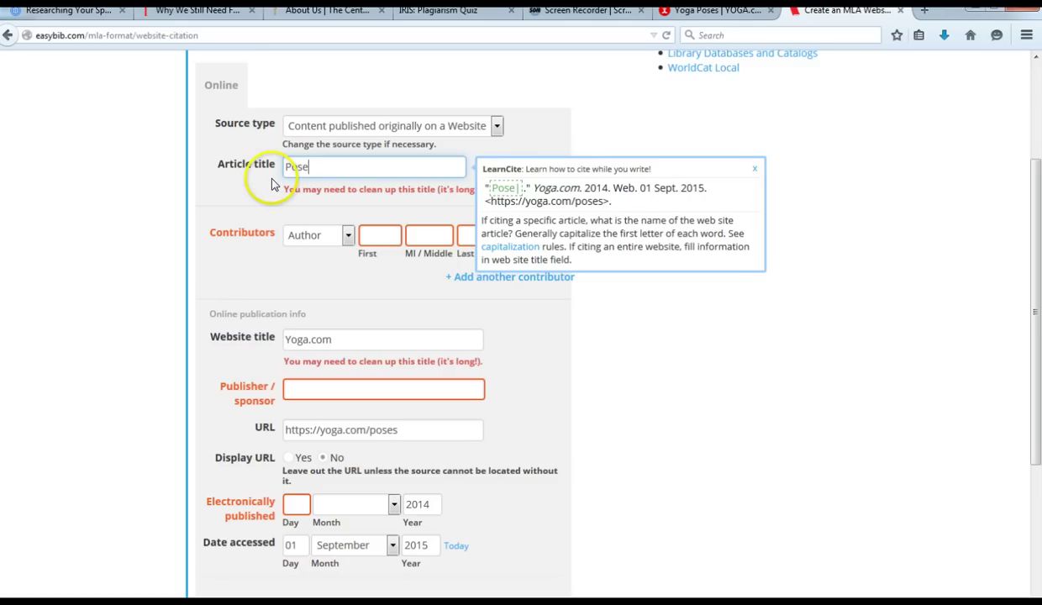
click(232, 268)
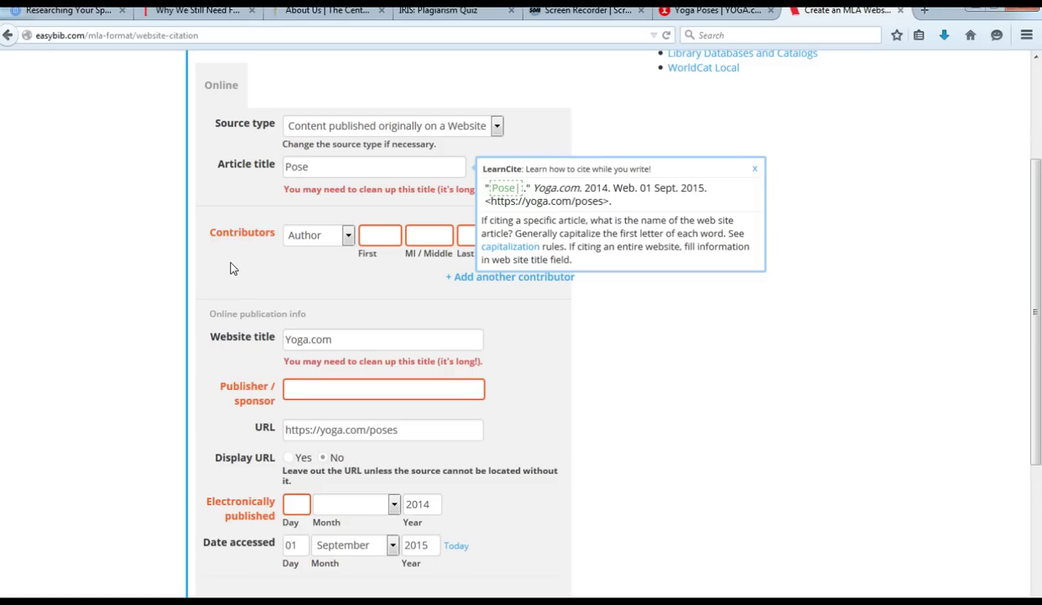
Create the MLA website citation for the Yoga.com page.
click(264, 341)
scroll(264, 341, down, 3)
click(371, 445)
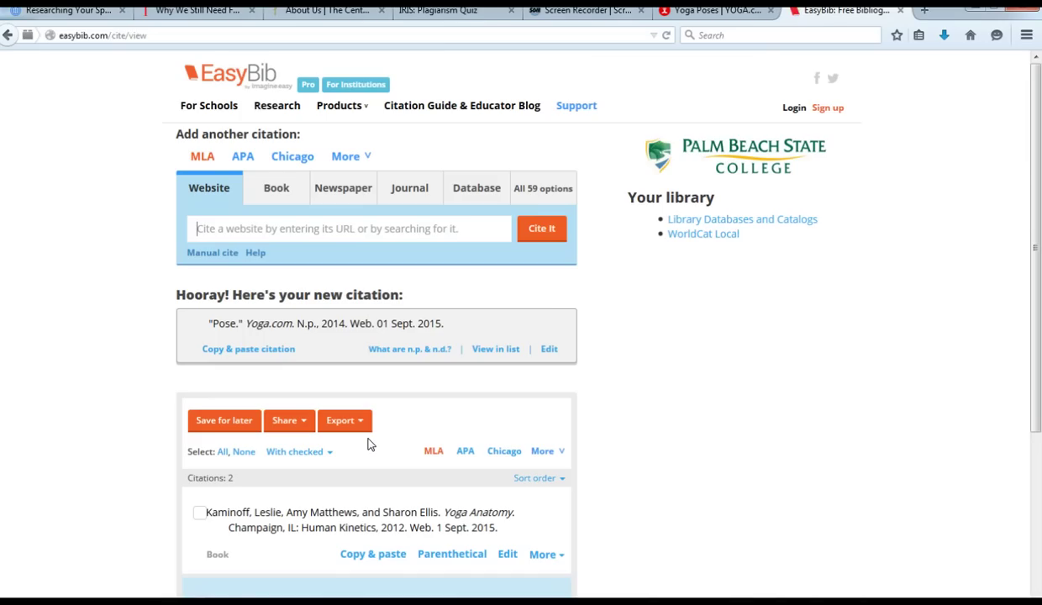
Review the bibliography list, export it as a Word document and open the downloaded file in Microsoft Word.
scroll(368, 444, down, 2)
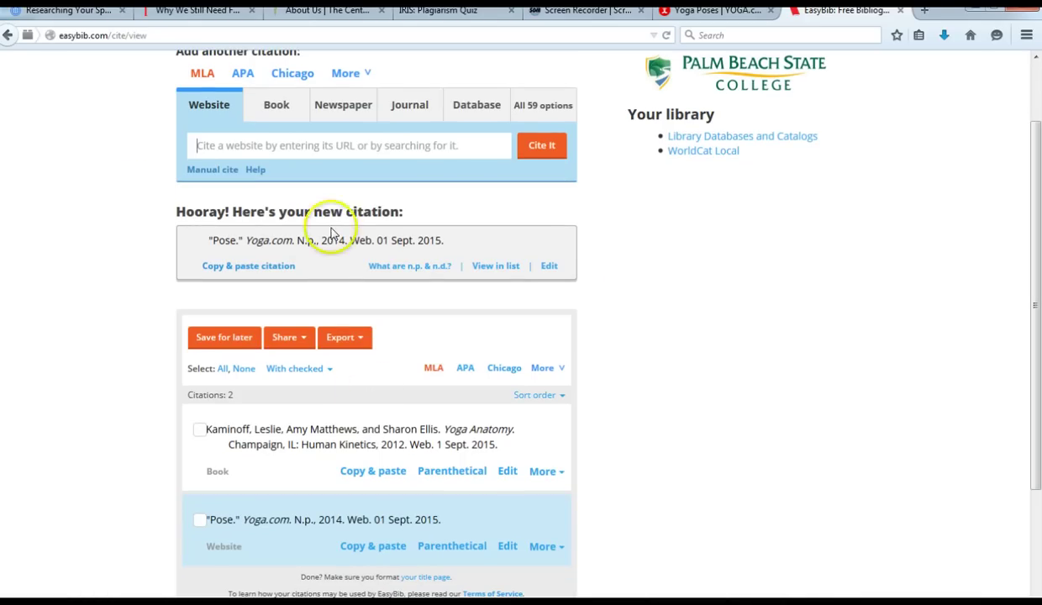
scroll(585, 378, down, 4)
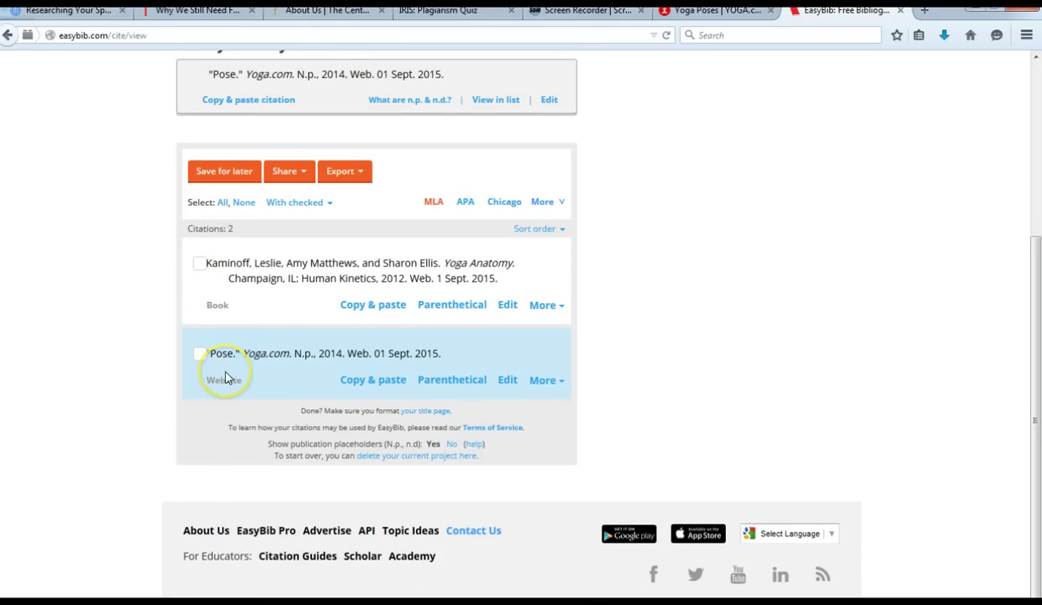
scroll(225, 379, up, 2)
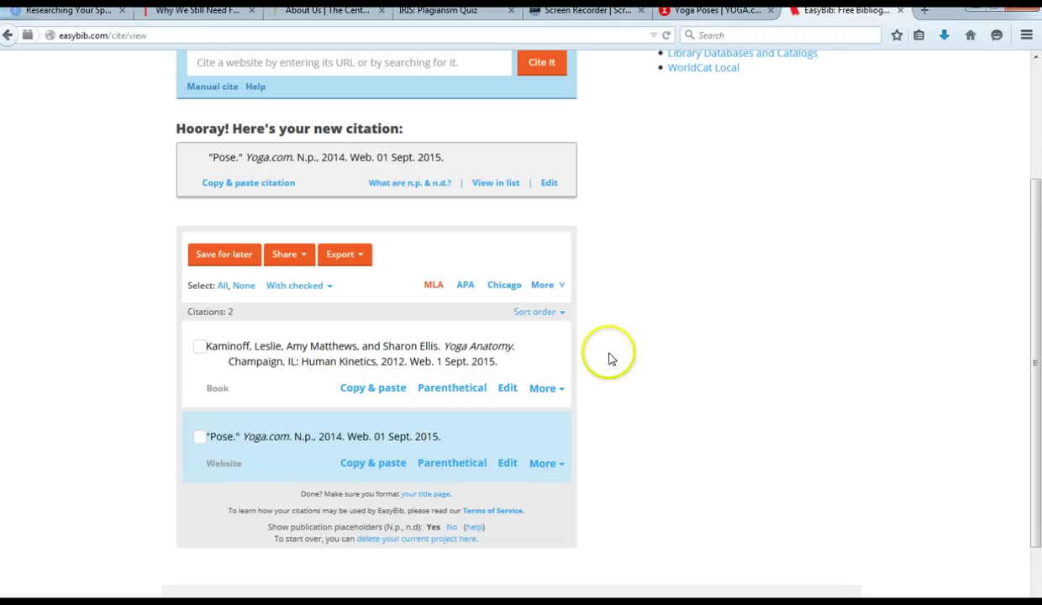
click(361, 260)
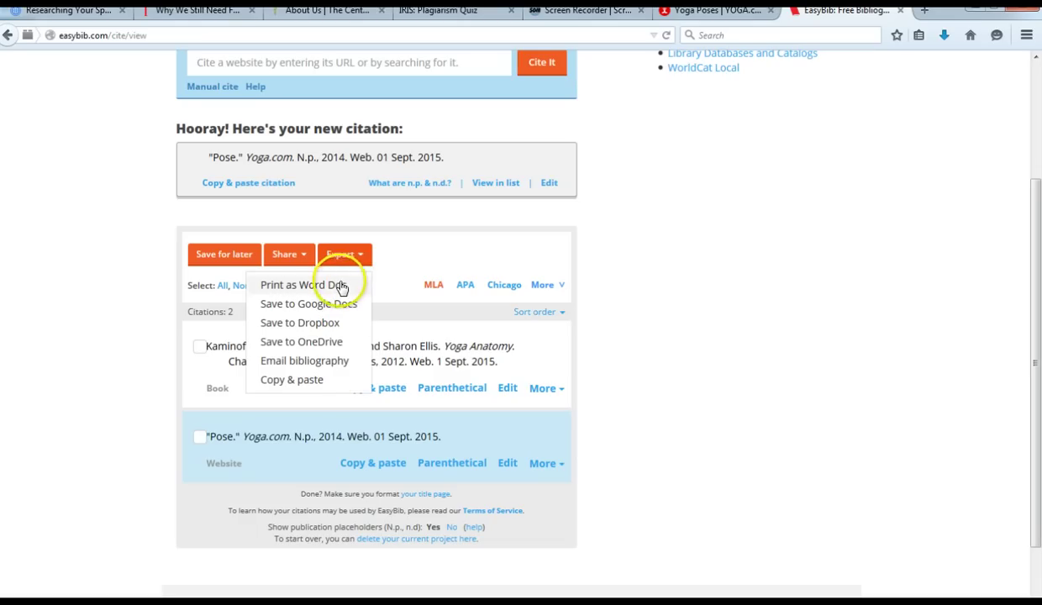
click(339, 286)
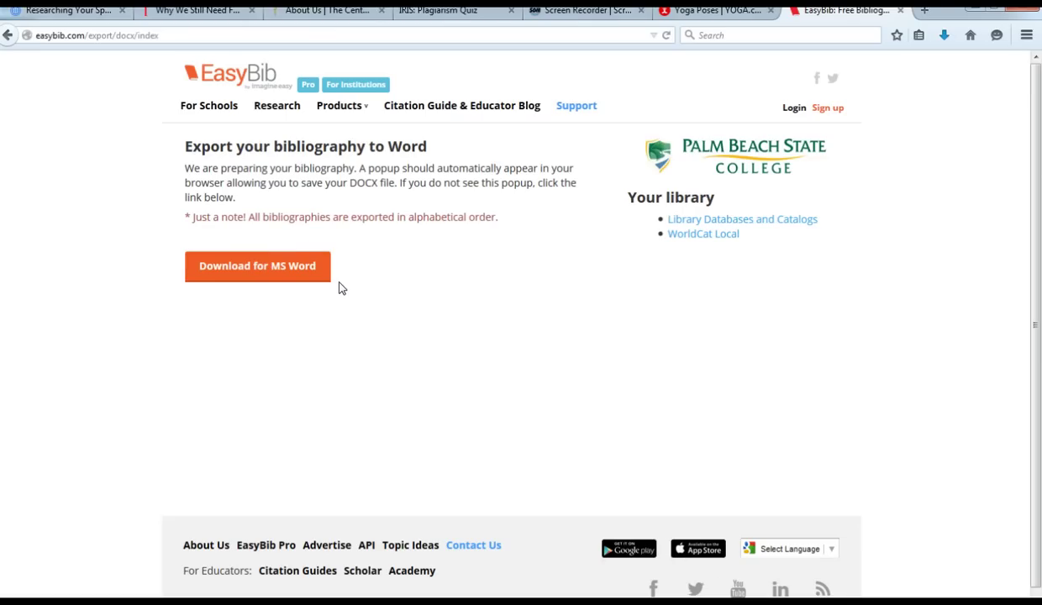
click(298, 273)
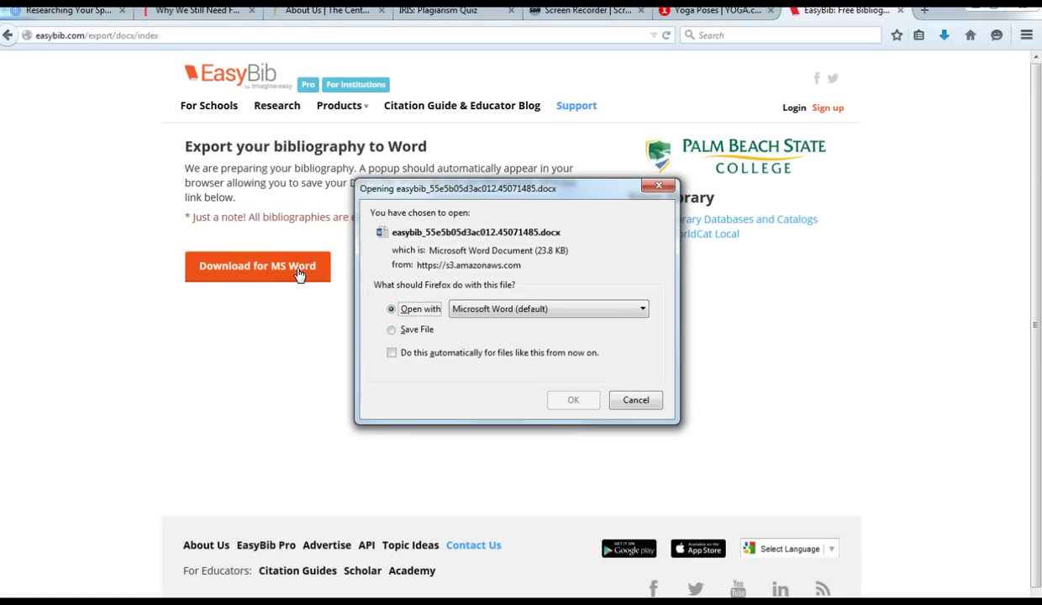
click(575, 400)
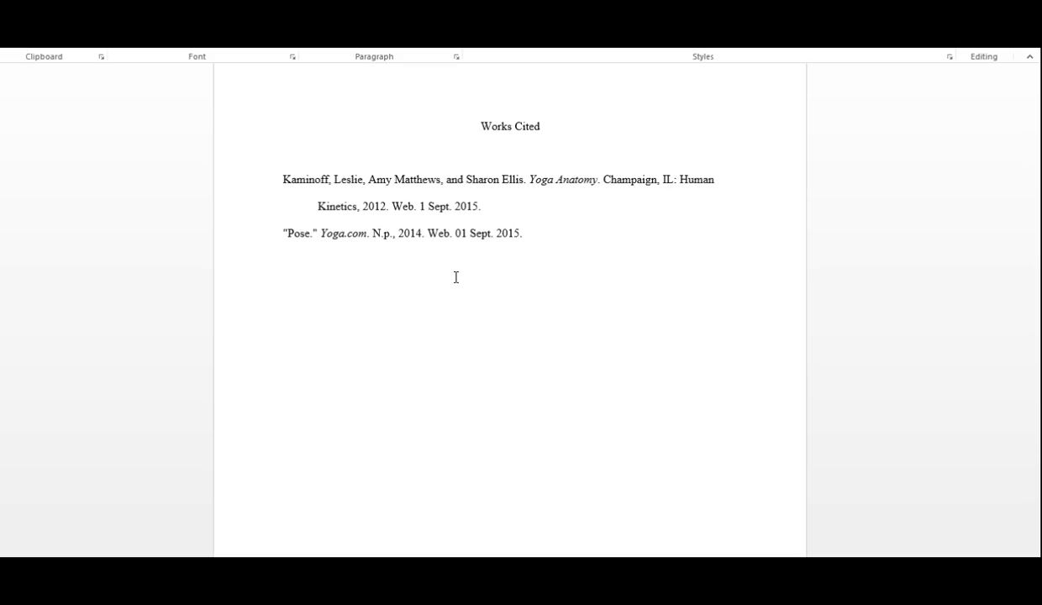
Switch back to the presentation and advance from the Works Cited/Bibliography frame to the next section.
click(109, 549)
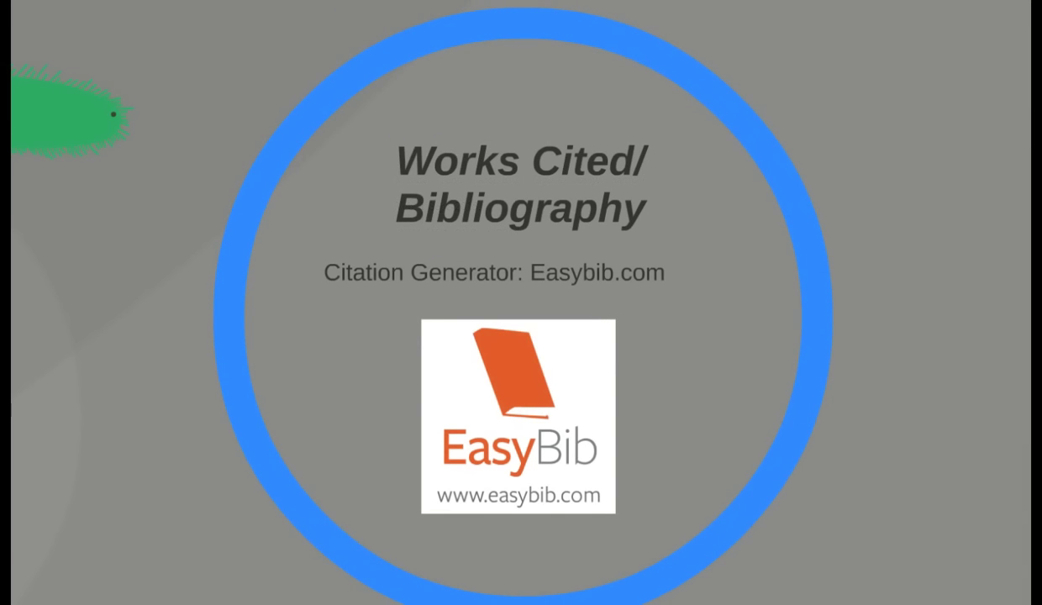
key(Right)
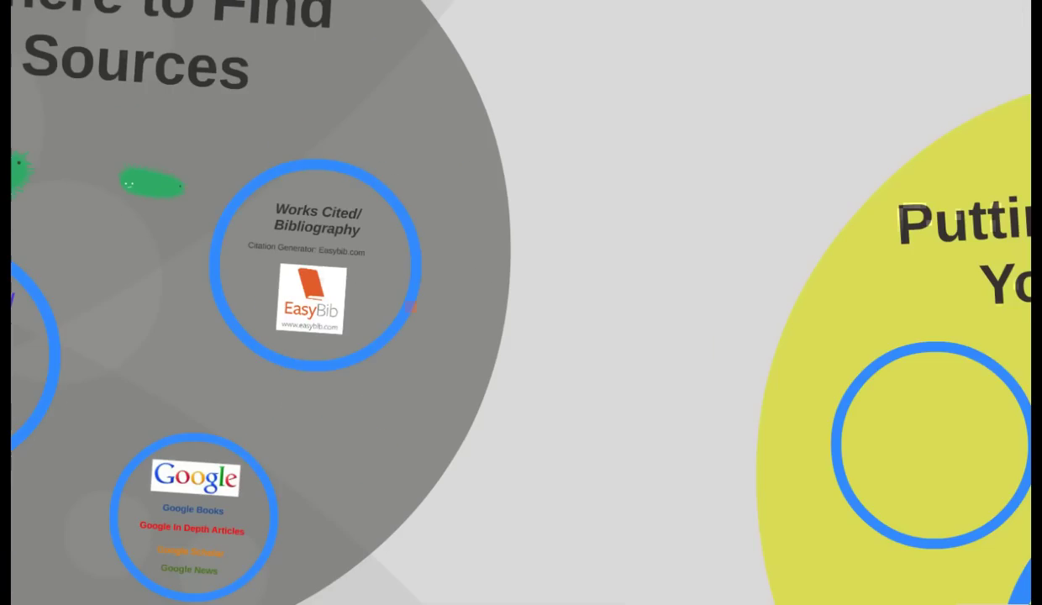